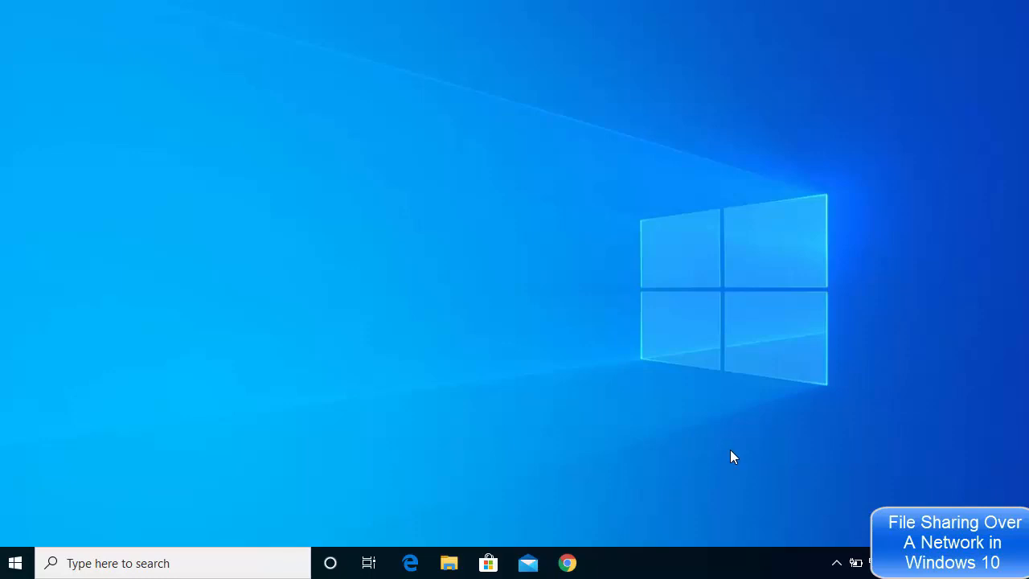
Open the Network & Internet section of Windows Settings.
{"action": "left_click", "coordinate": [17, 563]}
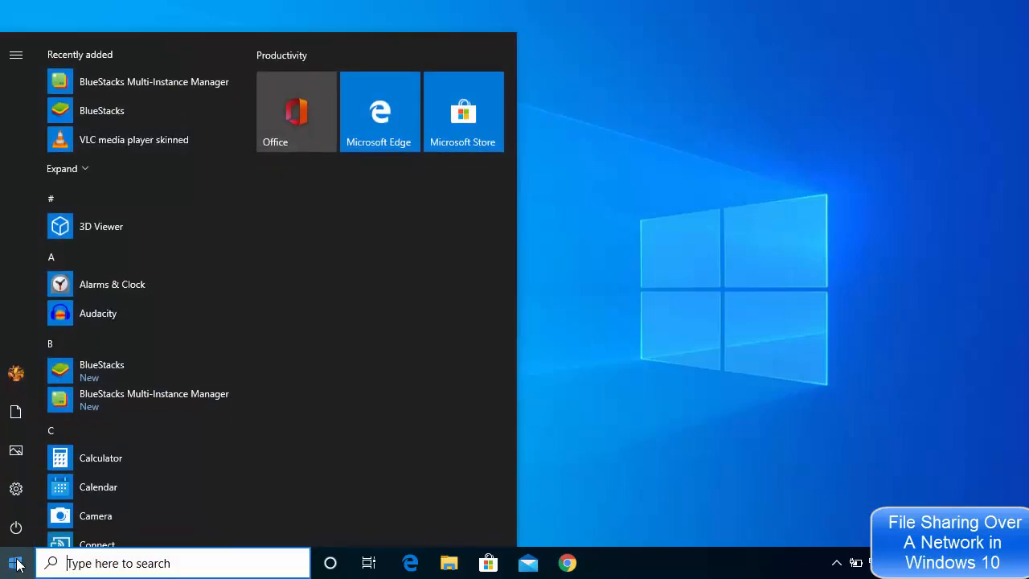
{"action": "mouse_move", "coordinate": [16, 487]}
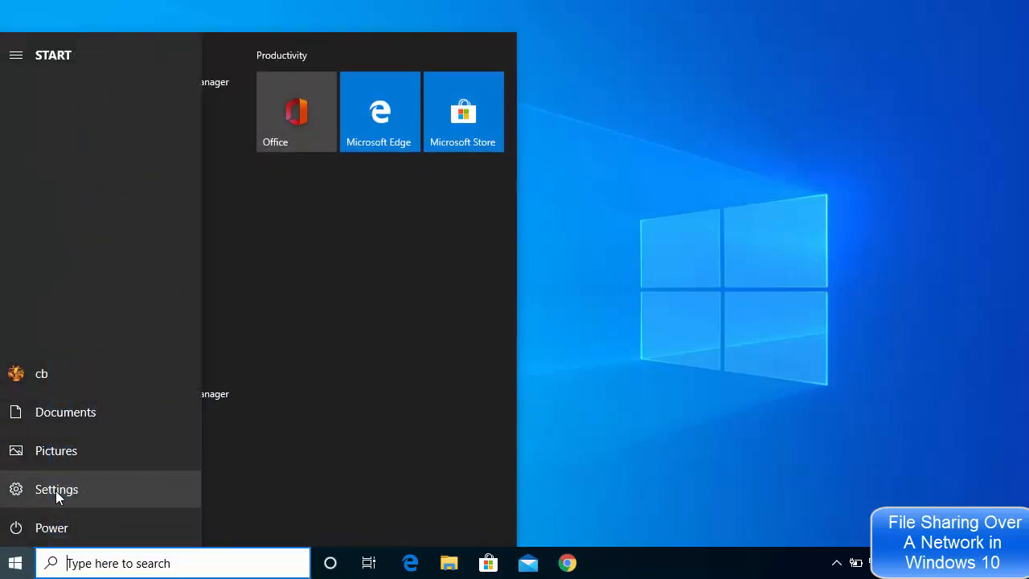
{"action": "left_click", "coordinate": [55, 490]}
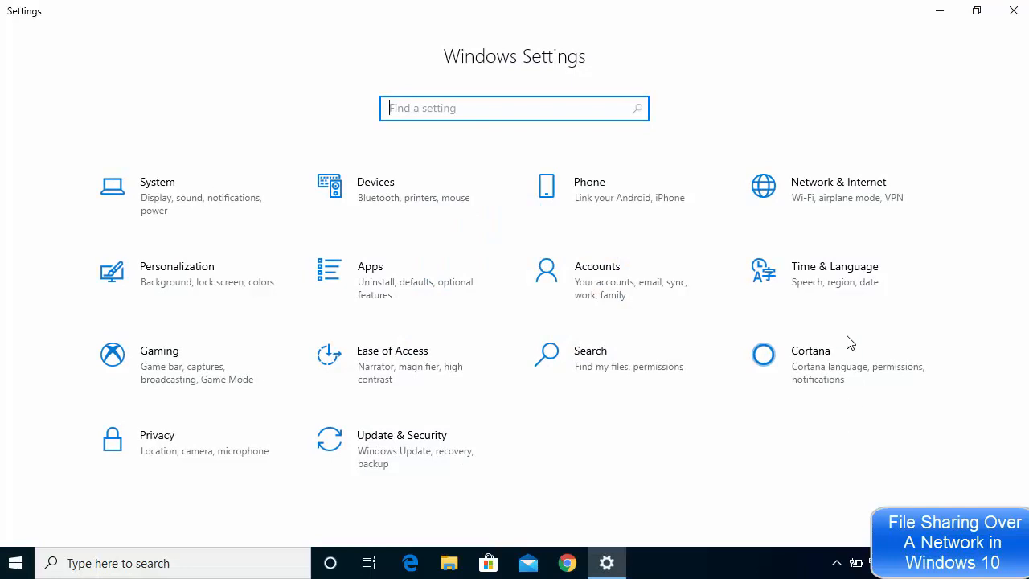
{"action": "left_click", "coordinate": [820, 199]}
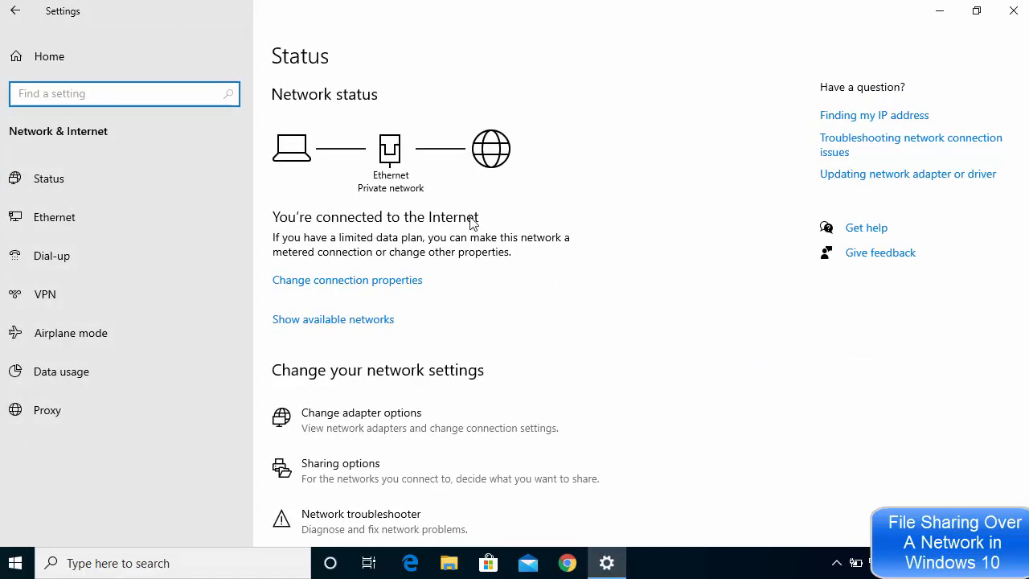
Check the network profile in the Ethernet connection properties and return to the network Status page.
{"action": "left_click", "coordinate": [350, 283]}
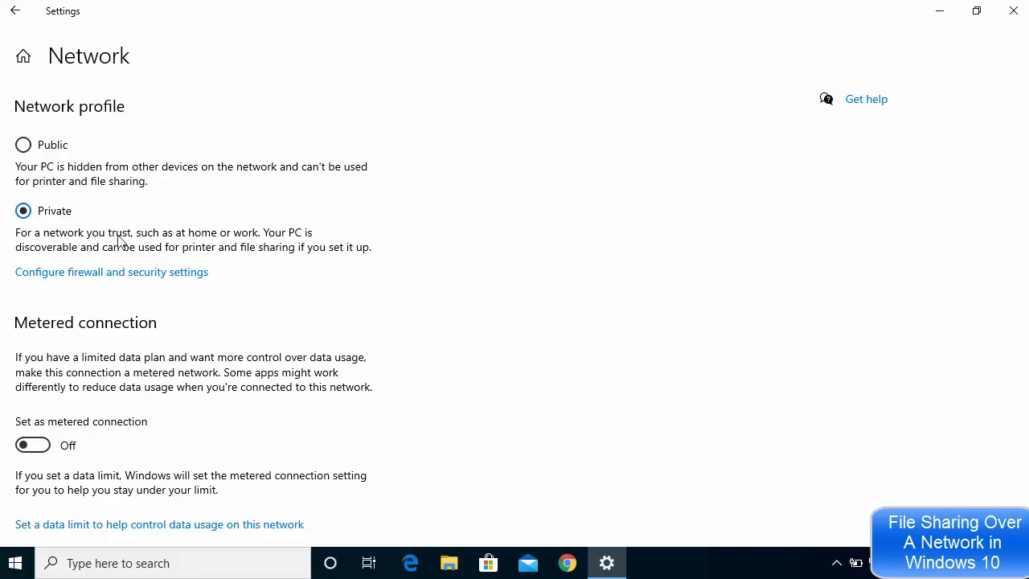
{"action": "left_click", "coordinate": [17, 16]}
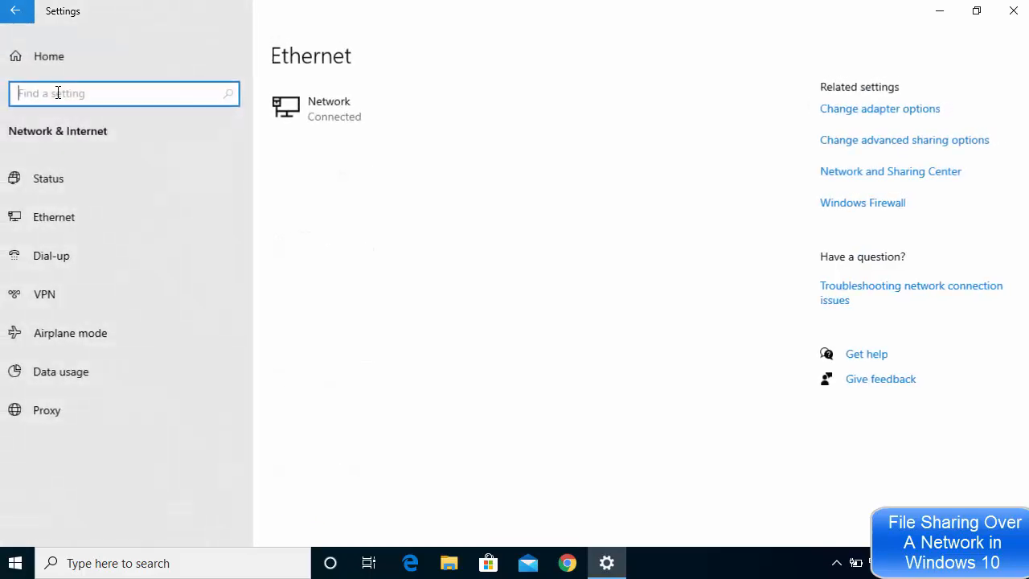
{"action": "left_click", "coordinate": [68, 179]}
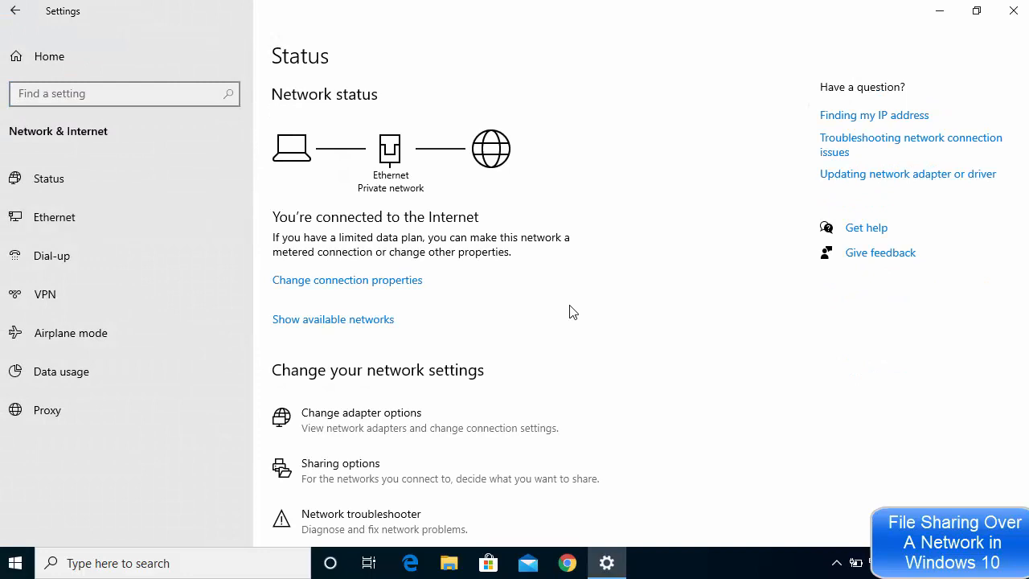
Open the sharing options from the network settings on the Status page.
{"action": "scroll", "coordinate": [570, 310], "scroll_direction": "down", "scroll_amount": 2}
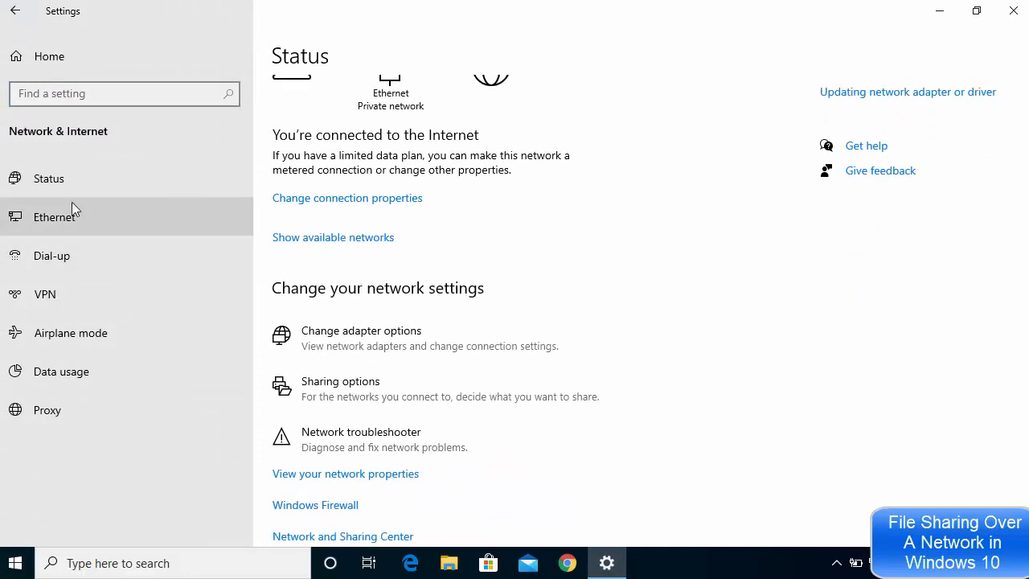
{"action": "scroll", "coordinate": [418, 274], "scroll_direction": "down", "scroll_amount": 2}
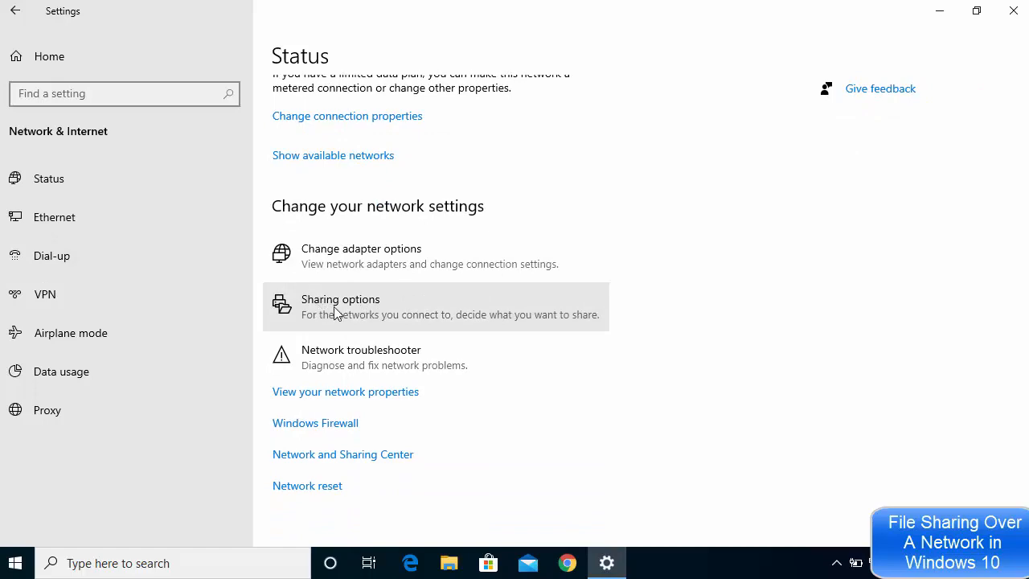
{"action": "left_click", "coordinate": [336, 313]}
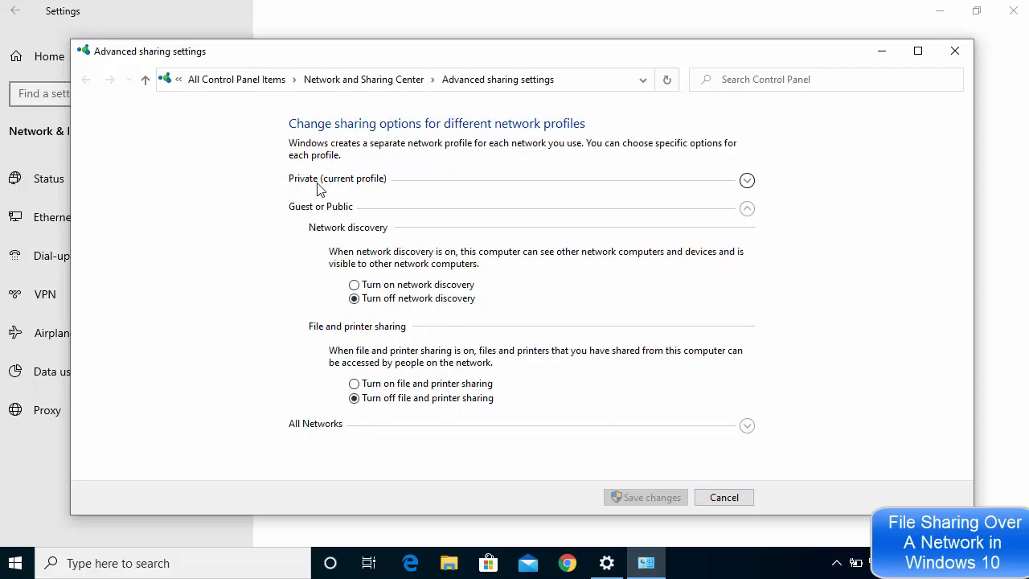
Review the network discovery and file and printer sharing options of the Private and Guest or Public profiles.
{"action": "left_click", "coordinate": [747, 178]}
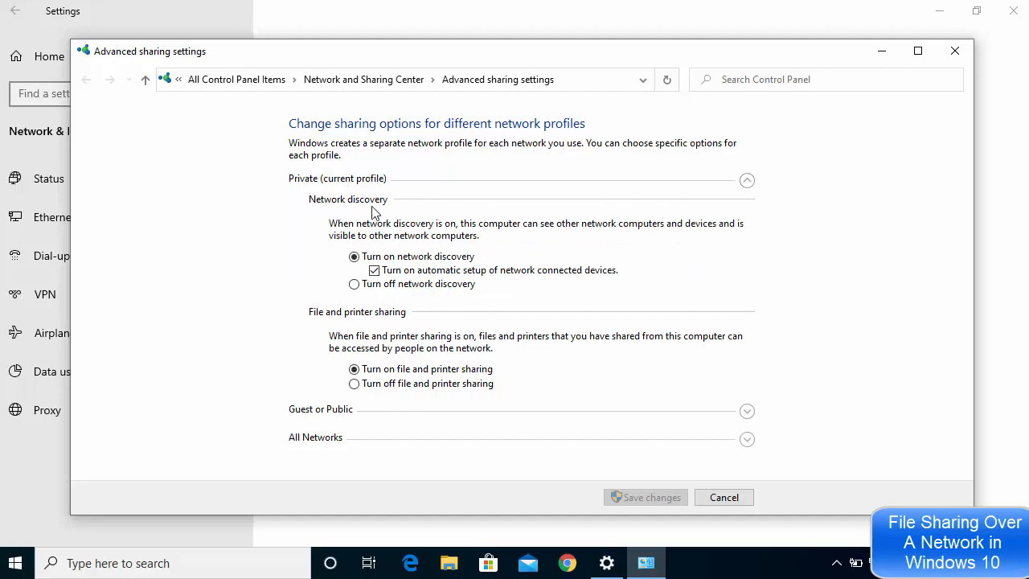
{"action": "left_click", "coordinate": [745, 180]}
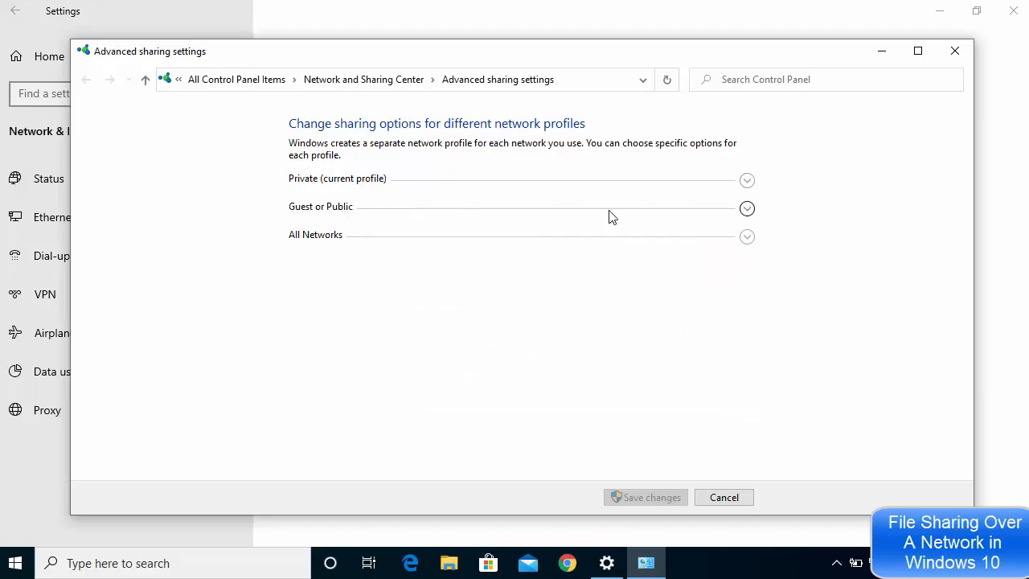
{"action": "left_click", "coordinate": [746, 211]}
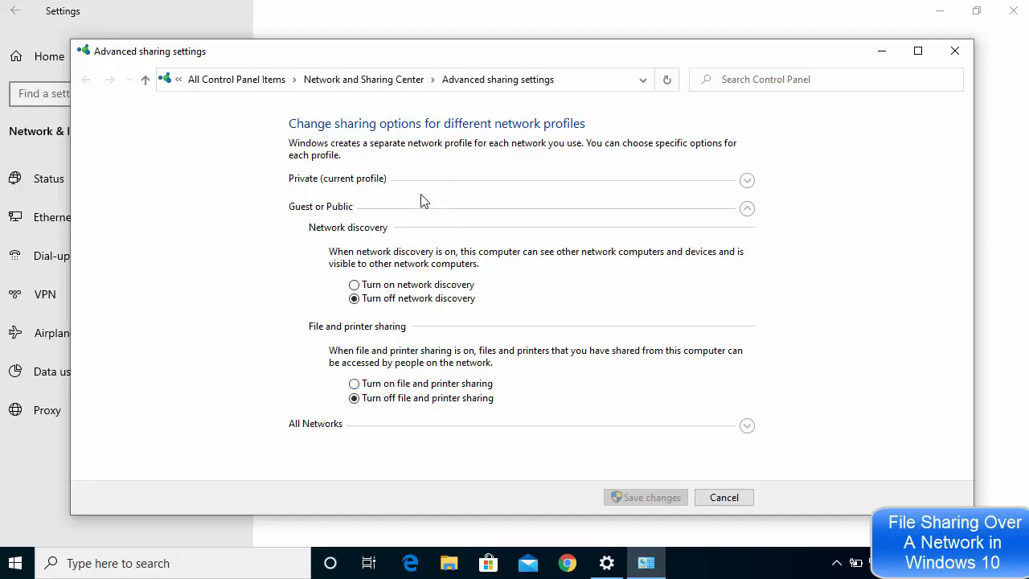
{"action": "left_click", "coordinate": [748, 182]}
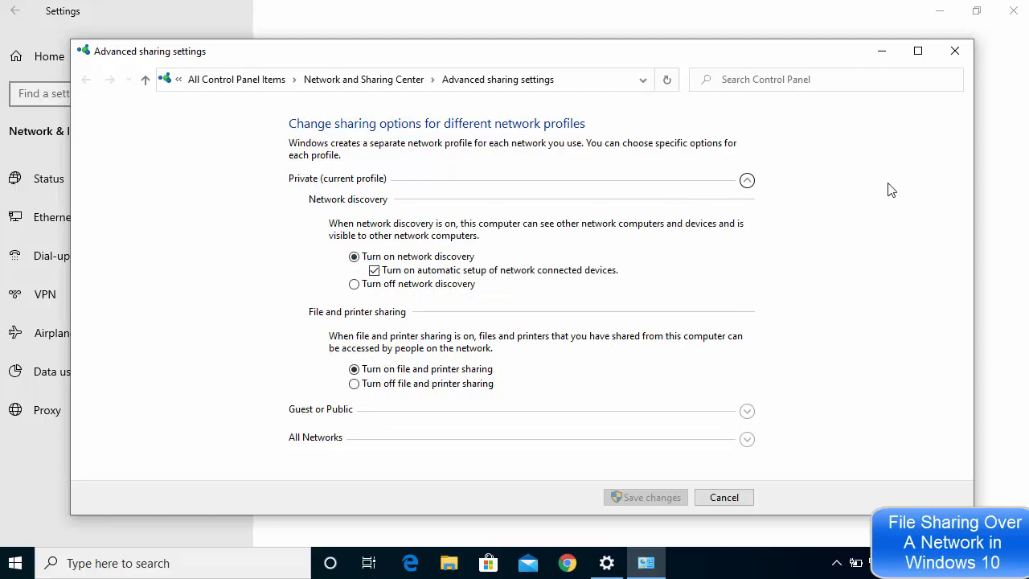
{"action": "left_click", "coordinate": [748, 180]}
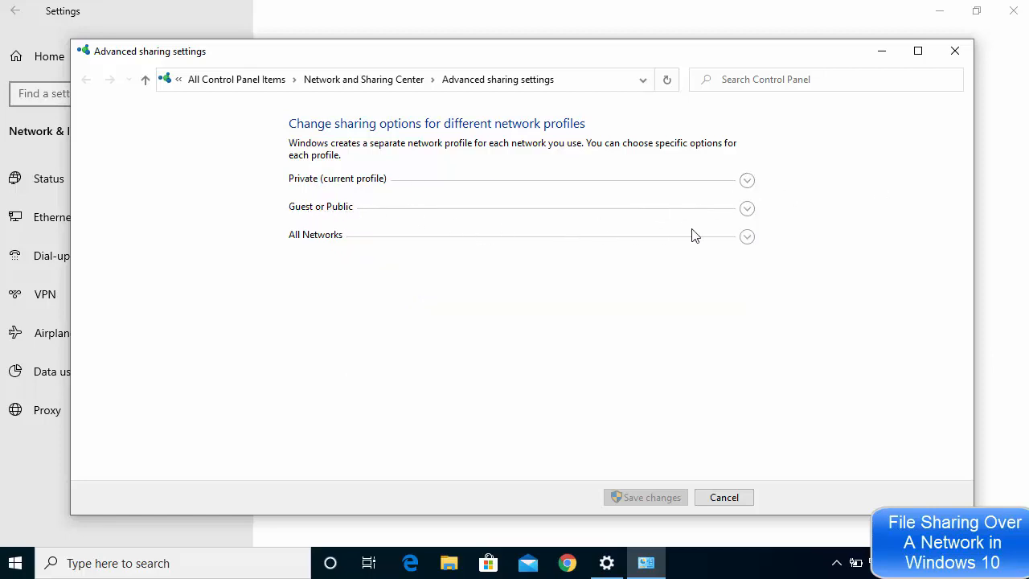
Review the All Networks sharing options and select turning off password protected sharing.
{"action": "left_click", "coordinate": [746, 236]}
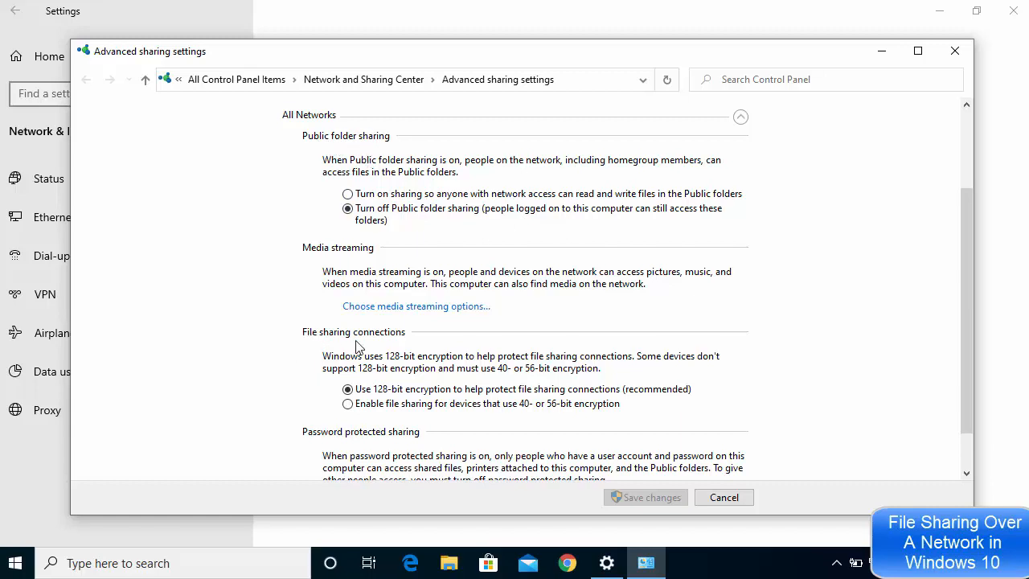
{"action": "scroll", "coordinate": [384, 355], "scroll_direction": "down", "scroll_amount": 1}
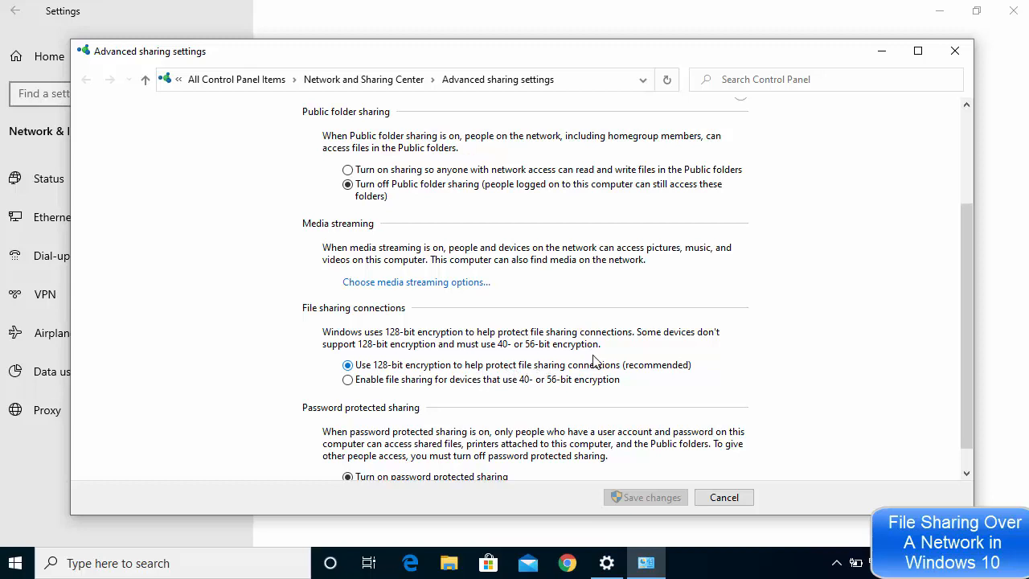
{"action": "scroll", "coordinate": [627, 351], "scroll_direction": "down", "scroll_amount": 1}
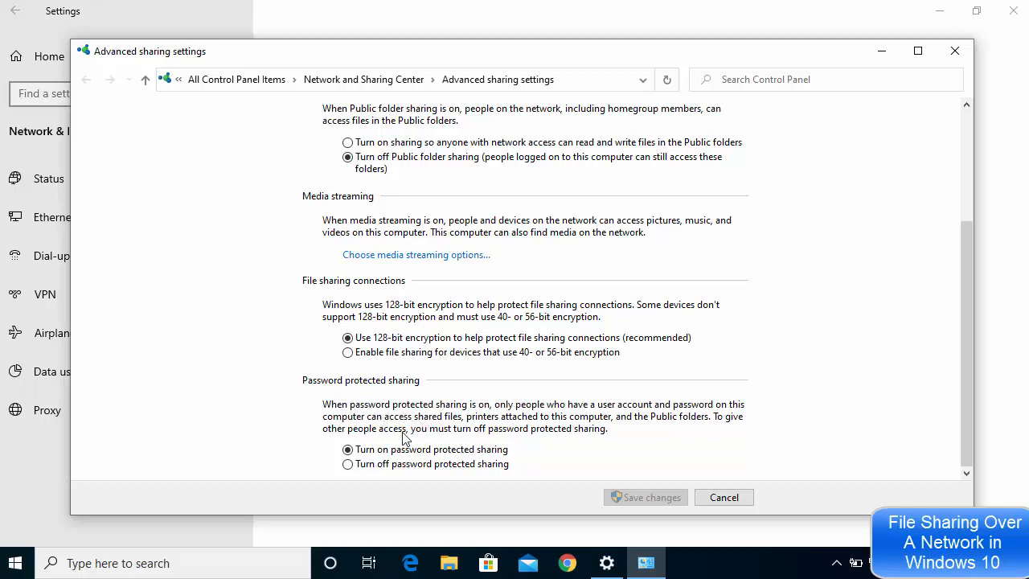
{"action": "left_click", "coordinate": [379, 470]}
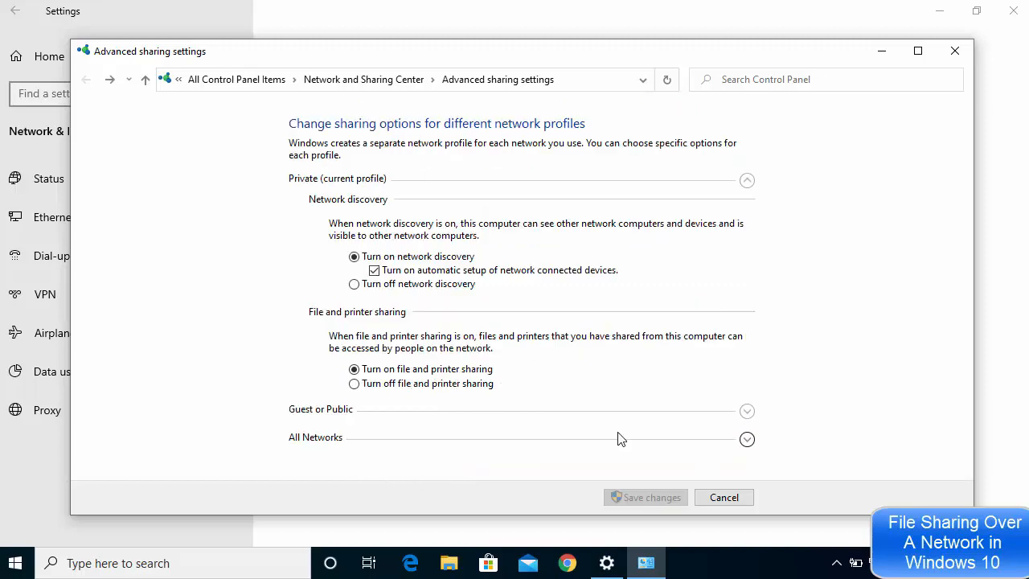
Open the media streaming options under All Networks and turn on media streaming.
{"action": "left_click", "coordinate": [616, 437]}
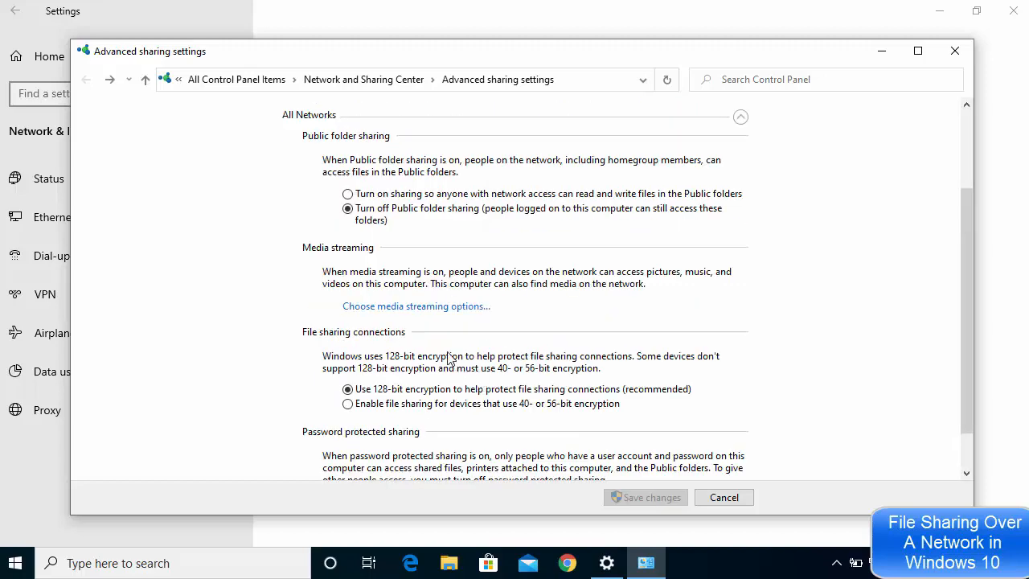
{"action": "left_click", "coordinate": [398, 309]}
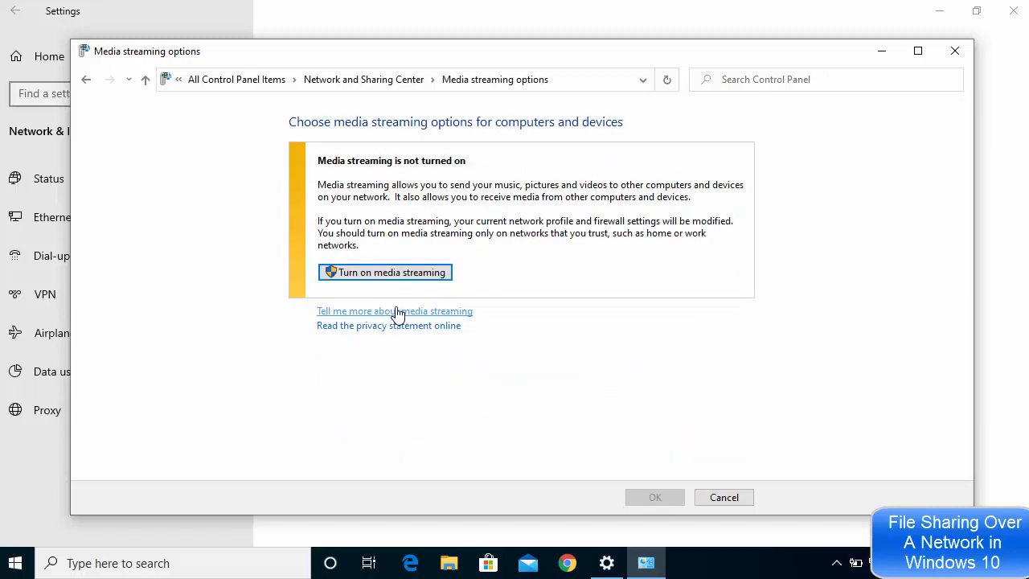
{"action": "left_click", "coordinate": [371, 273]}
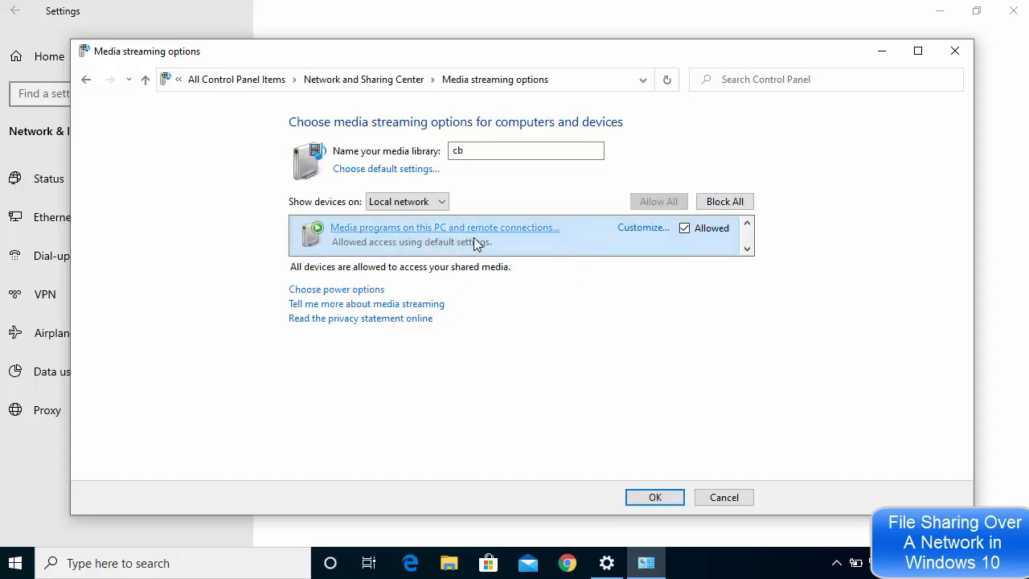
Show media devices on the Local network and accept the media streaming options.
{"action": "left_click", "coordinate": [420, 205]}
{"action": "left_click", "coordinate": [396, 230]}
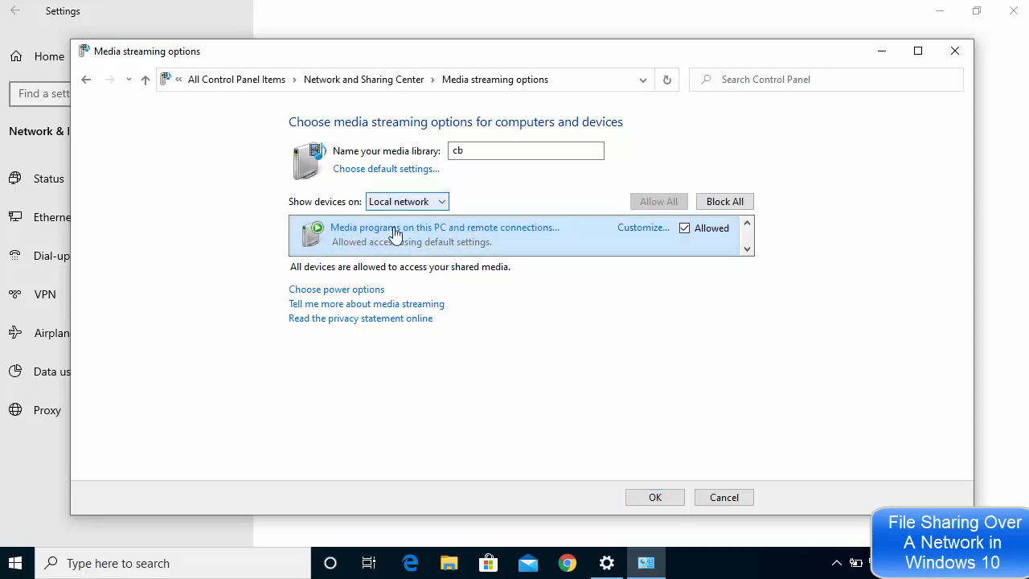
{"action": "left_click", "coordinate": [391, 206]}
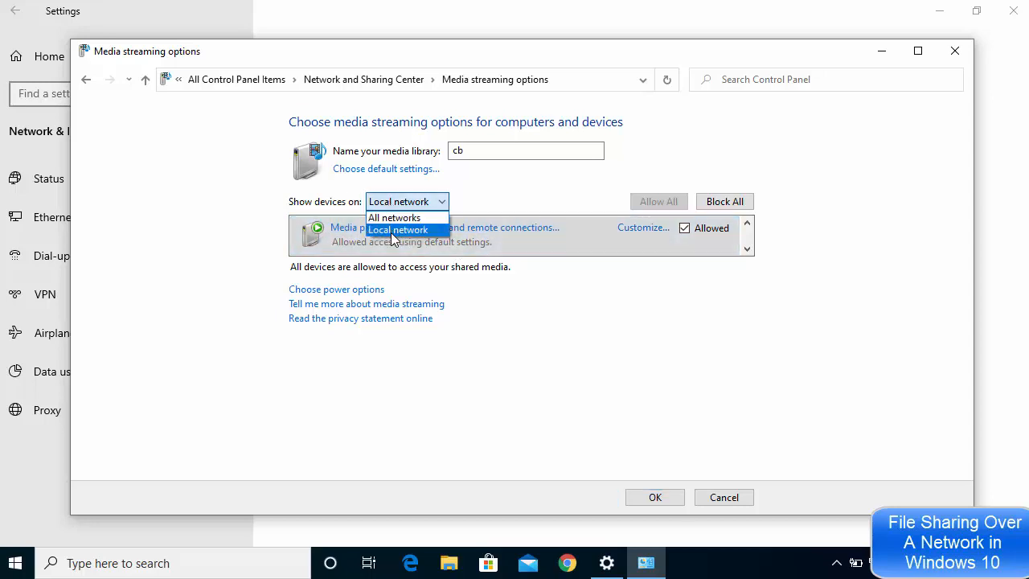
{"action": "left_click", "coordinate": [390, 231]}
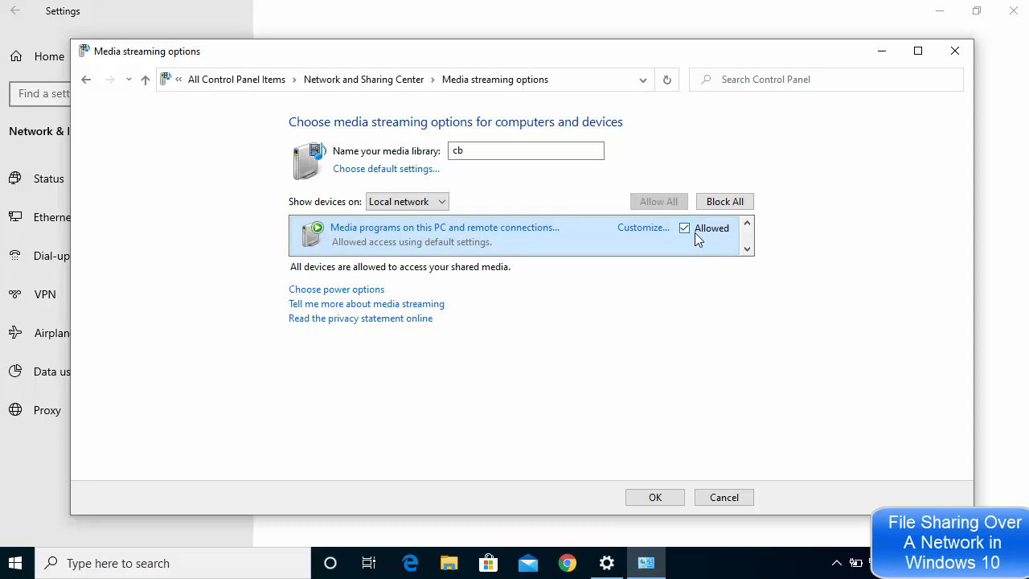
{"action": "left_click", "coordinate": [653, 498]}
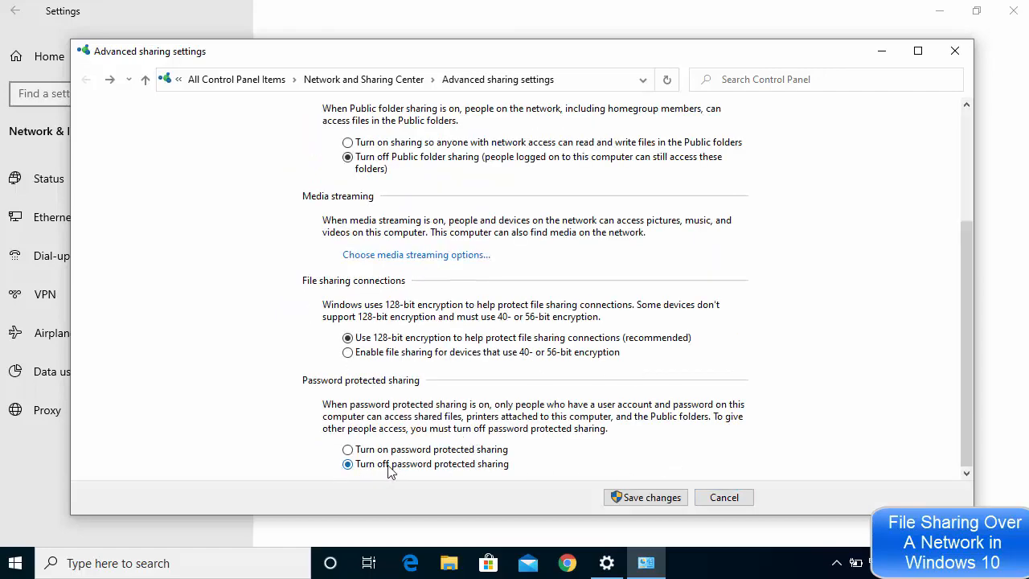
Save the advanced sharing settings with password protected sharing turned off and close Settings.
{"action": "left_click", "coordinate": [635, 500]}
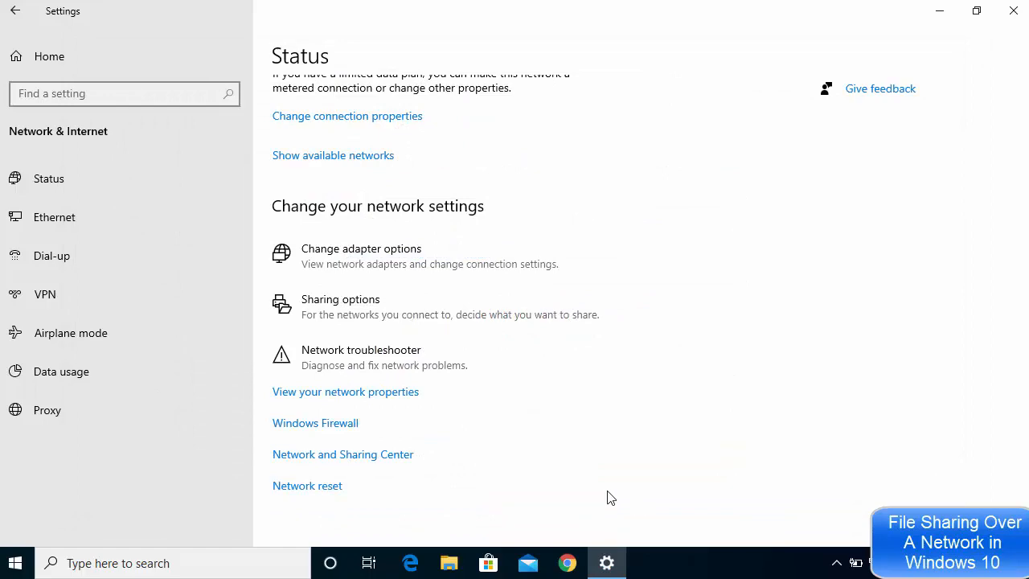
{"action": "left_click", "coordinate": [1014, 11]}
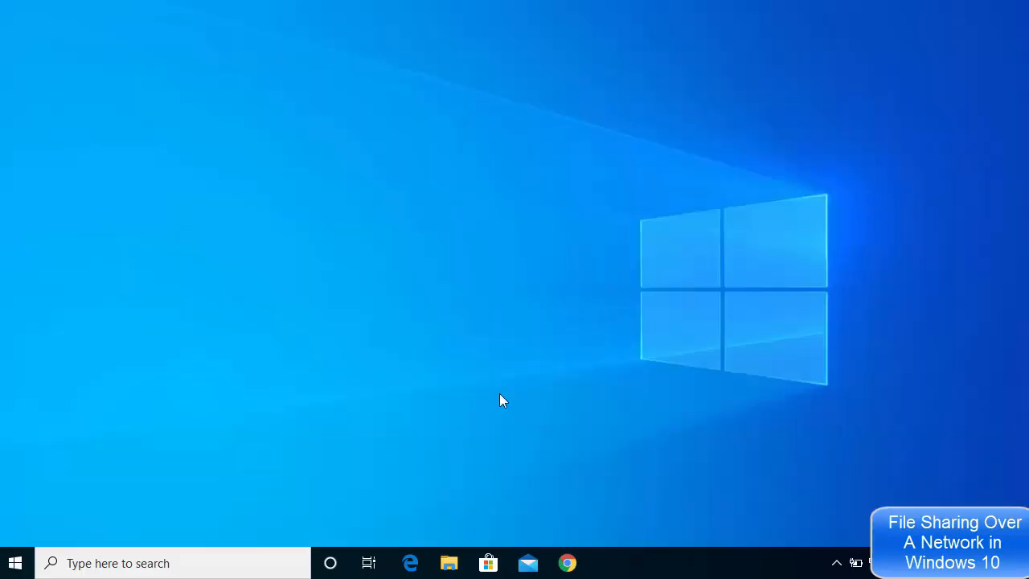
Switch to File Explorer and browse to the network location \\localhost.
{"action": "left_click", "coordinate": [448, 562]}
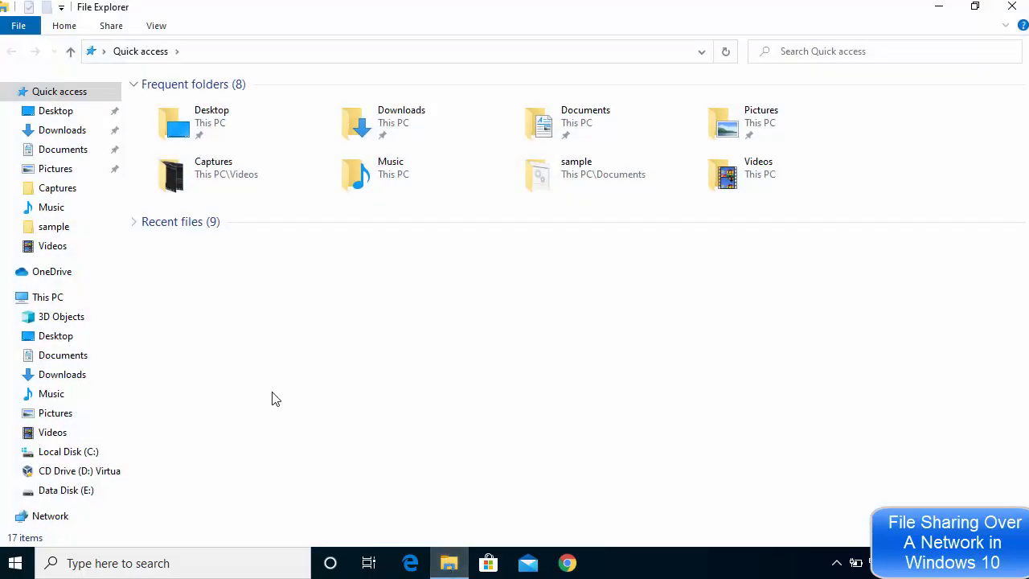
{"action": "left_click", "coordinate": [268, 55]}
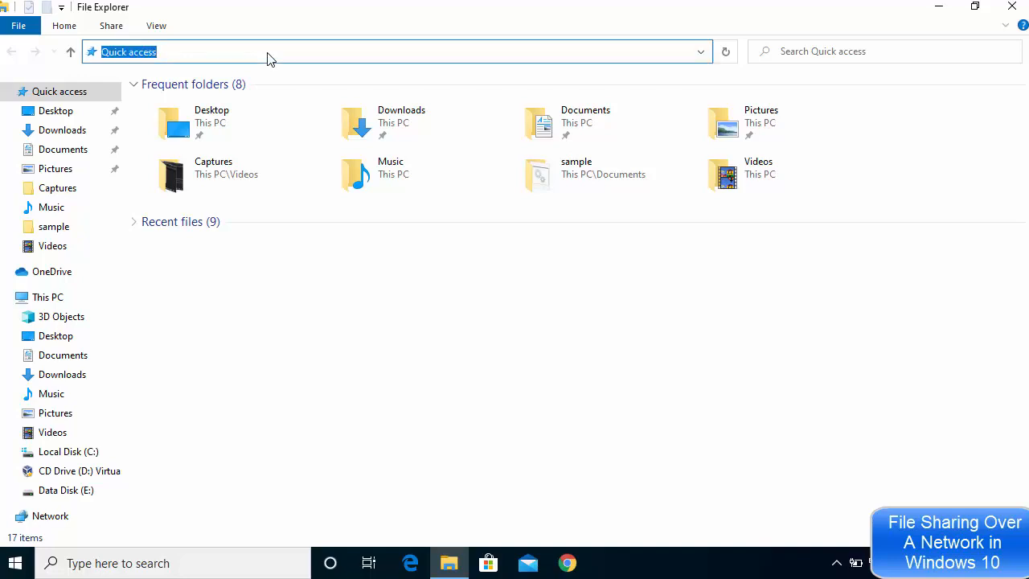
{"action": "key", "text": "BackSpace"}
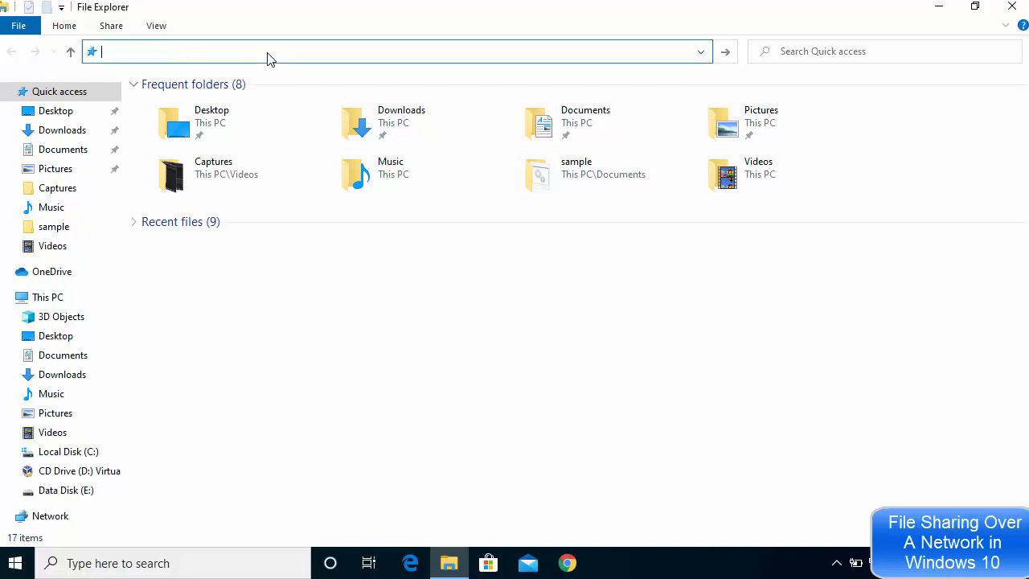
{"action": "type", "text": "\\\\"}
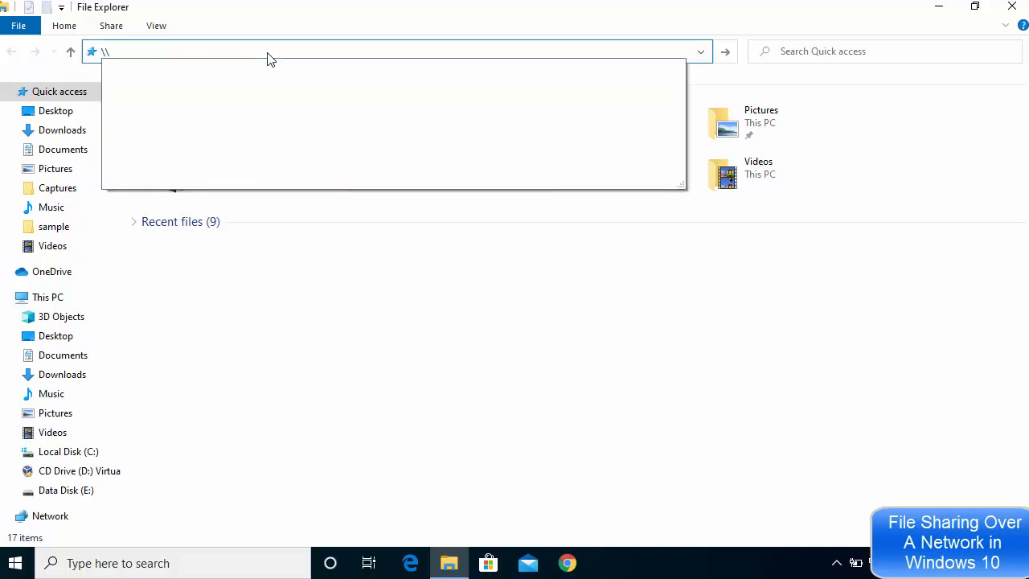
{"action": "type", "text": "l"}
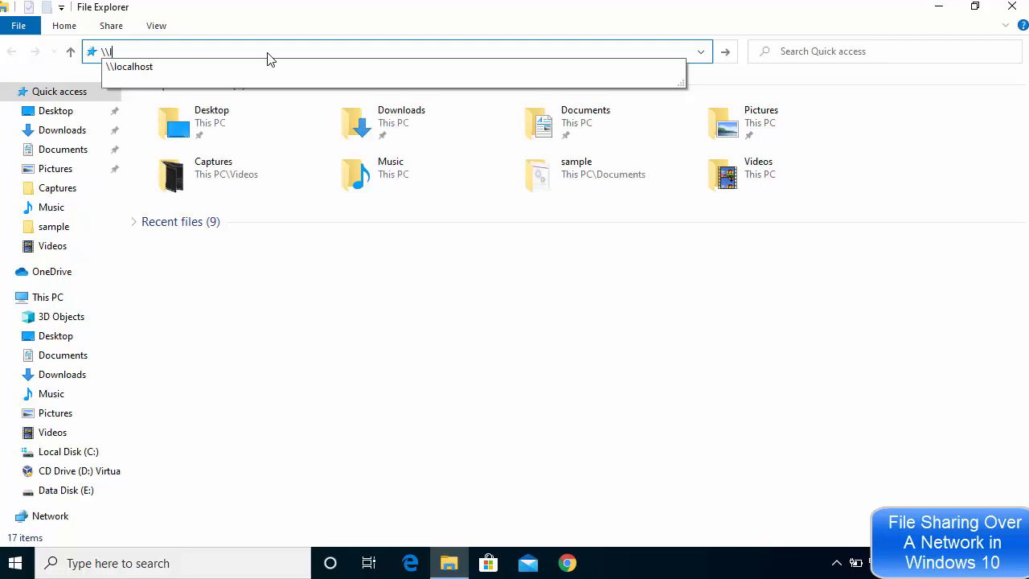
{"action": "key", "text": "Down"}
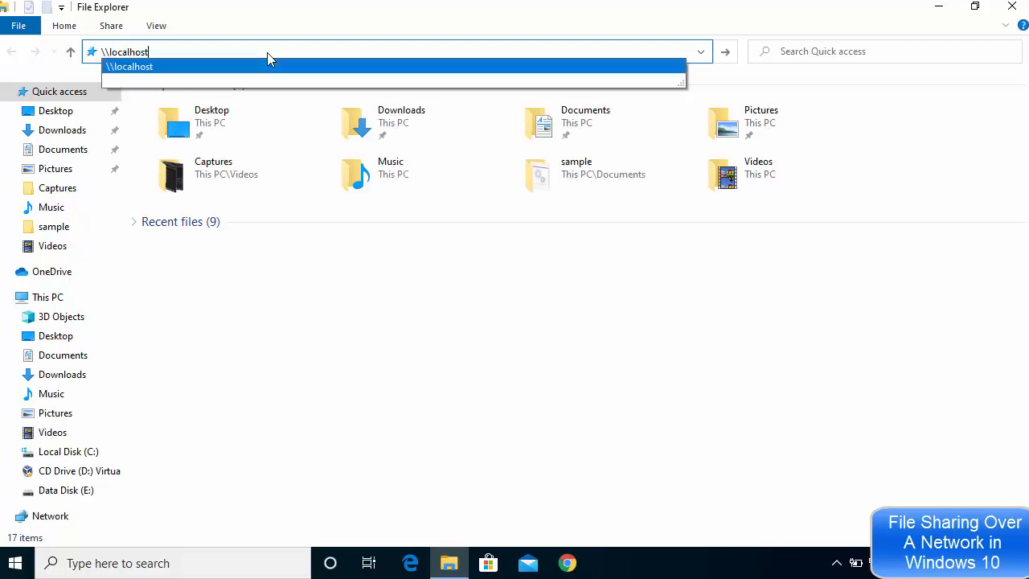
{"action": "key", "text": "Return"}
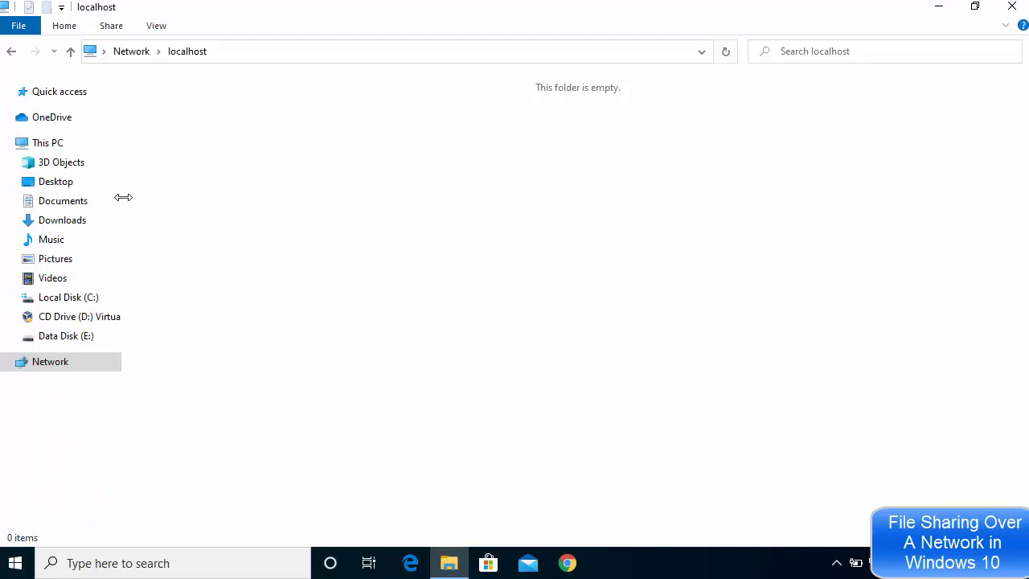
Share the Videos folder from This PC through Advanced Sharing, apply the change and close its properties.
{"action": "left_click_drag", "start_coordinate": [124, 198], "coordinate": [232, 208]}
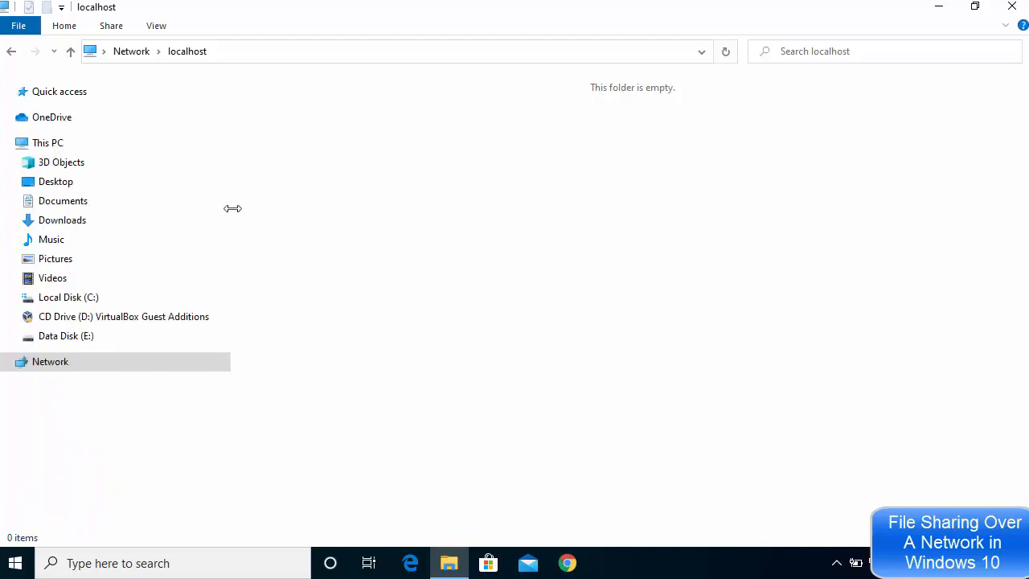
{"action": "left_click", "coordinate": [88, 148]}
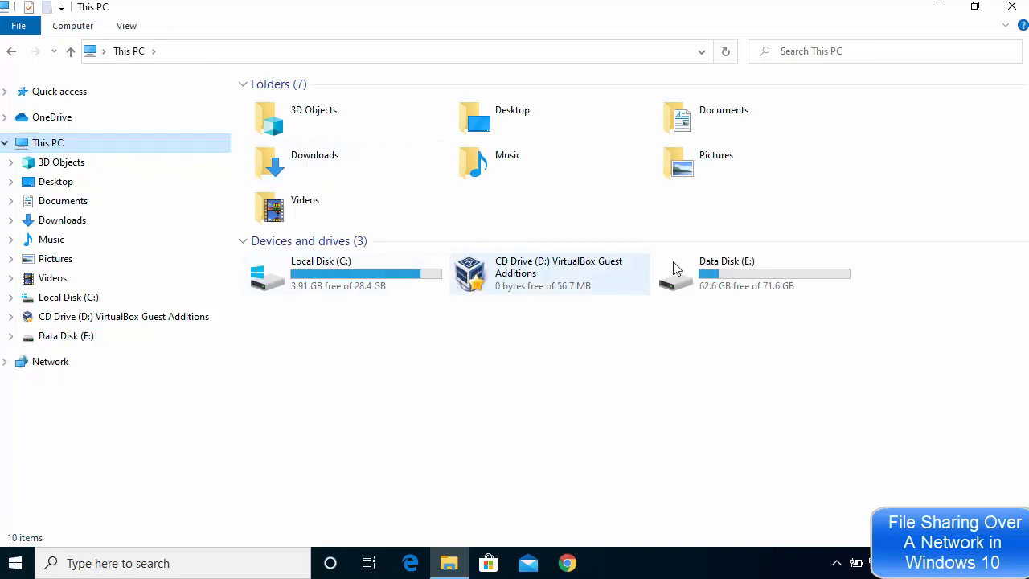
{"action": "right_click", "coordinate": [312, 210]}
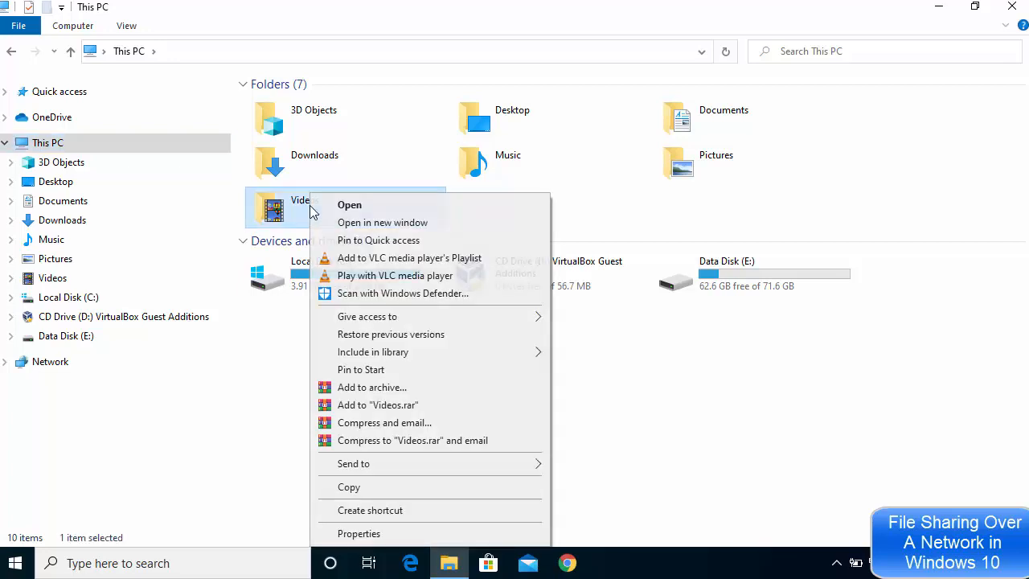
{"action": "left_click", "coordinate": [395, 534]}
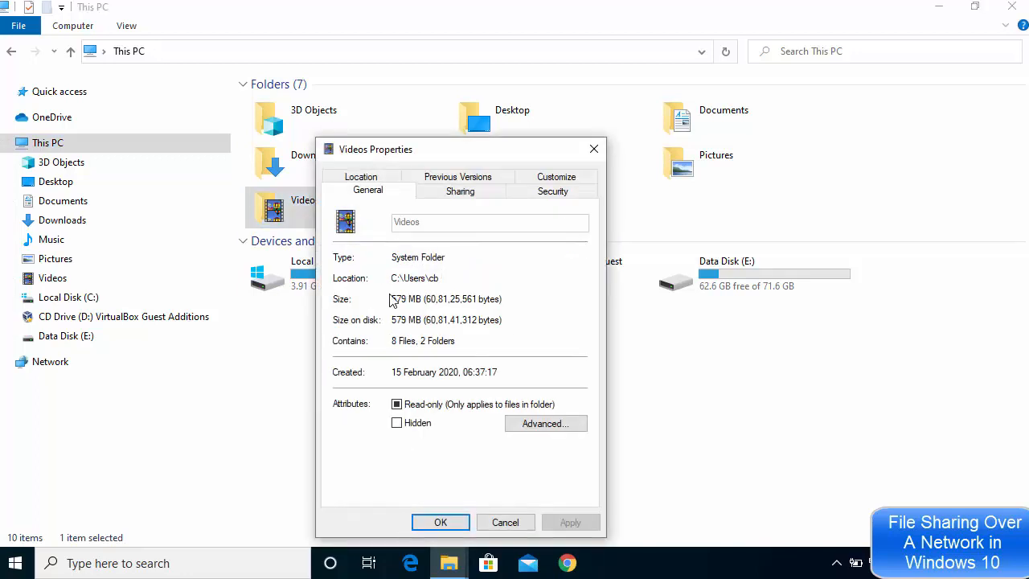
{"action": "left_click", "coordinate": [464, 196]}
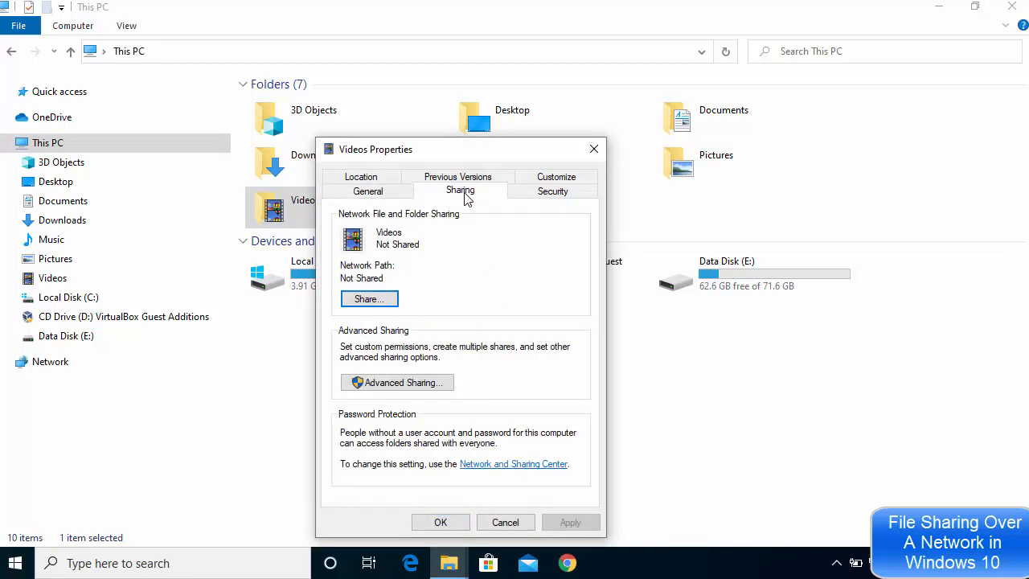
{"action": "left_click", "coordinate": [392, 388]}
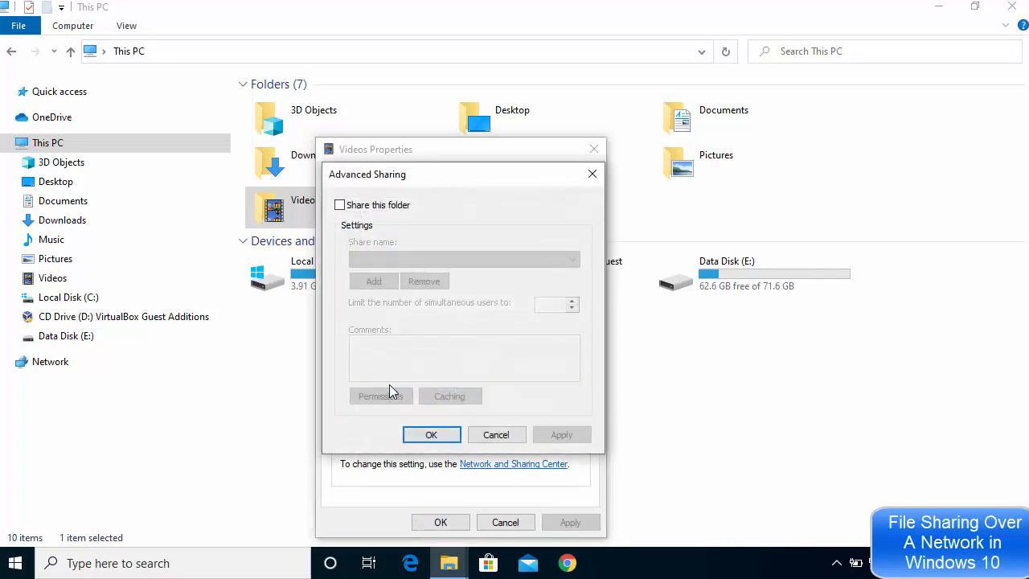
{"action": "left_click", "coordinate": [339, 205]}
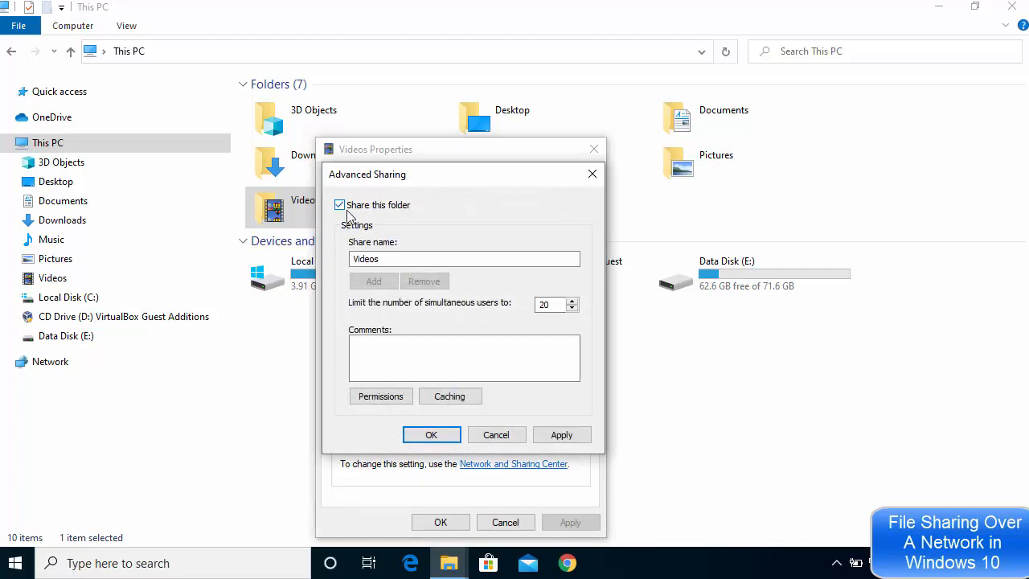
{"action": "left_click", "coordinate": [562, 435]}
{"action": "left_click", "coordinate": [452, 438]}
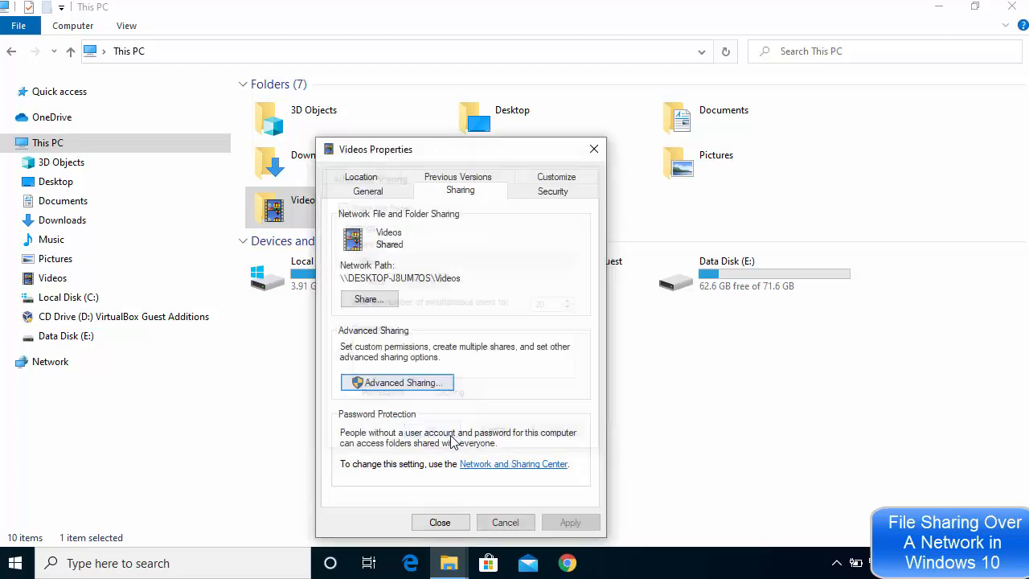
{"action": "left_click", "coordinate": [462, 526]}
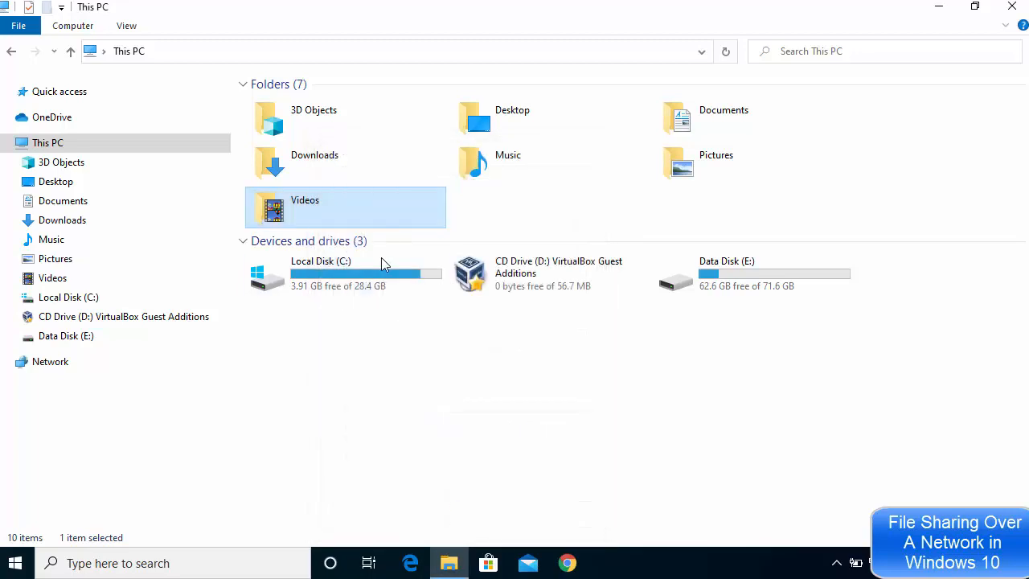
Browse to \\localhost, look inside the shared Videos folder and return to the list of shares.
{"action": "left_click", "coordinate": [184, 53]}
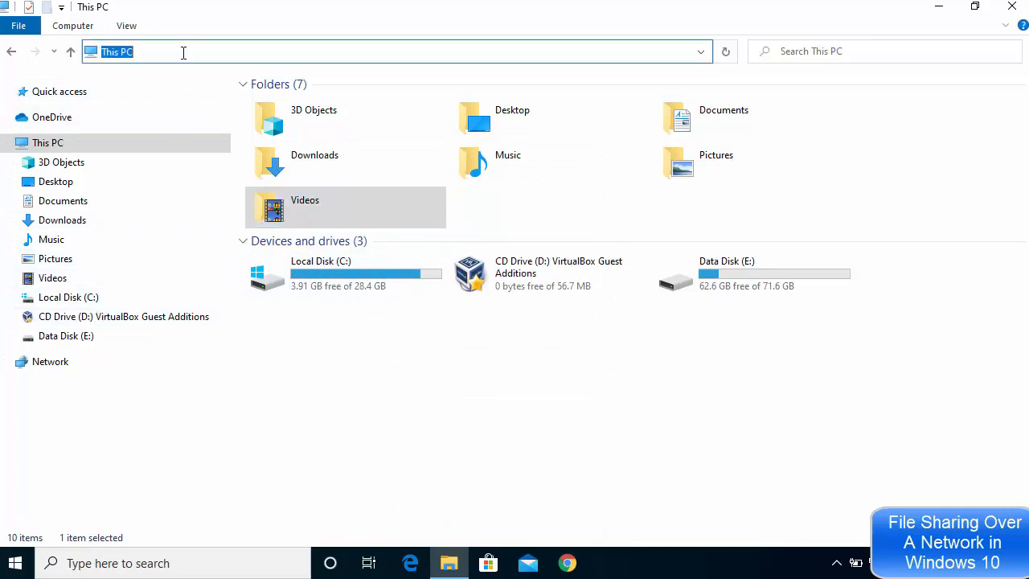
{"action": "type", "text": "\\"}
{"action": "key", "text": "Down"}
{"action": "key", "text": "Down"}
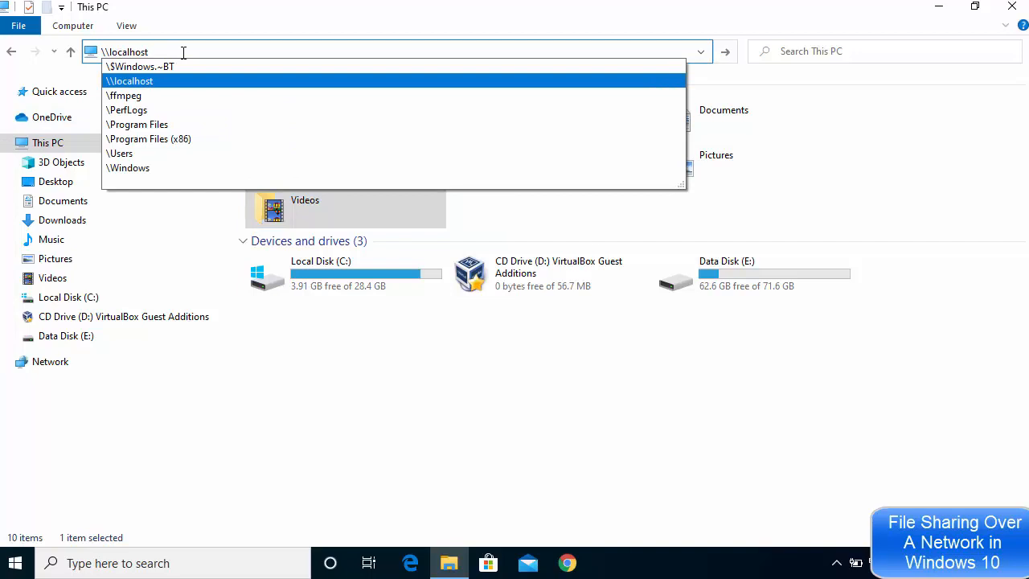
{"action": "key", "text": "Return"}
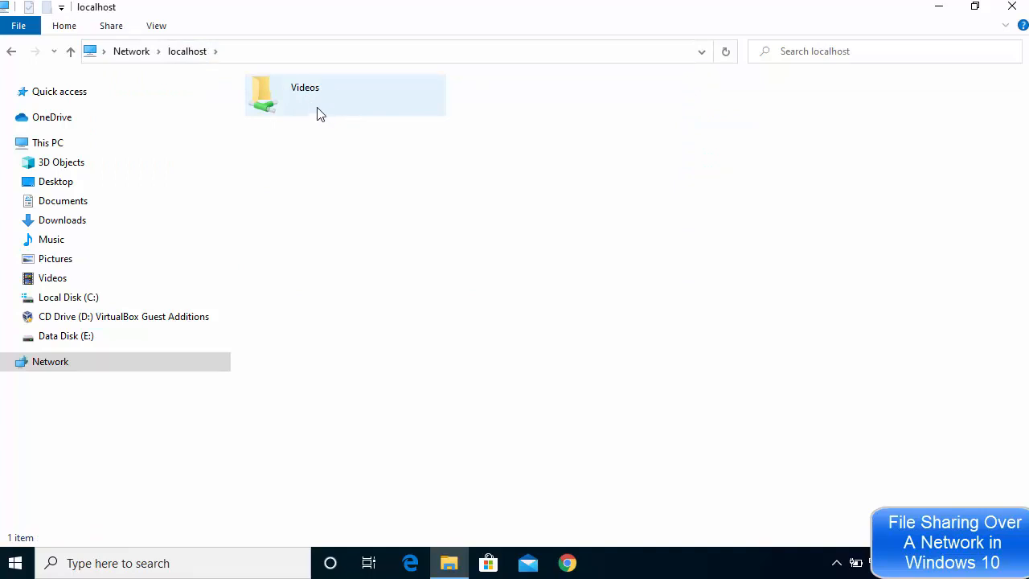
{"action": "double_click", "coordinate": [322, 98]}
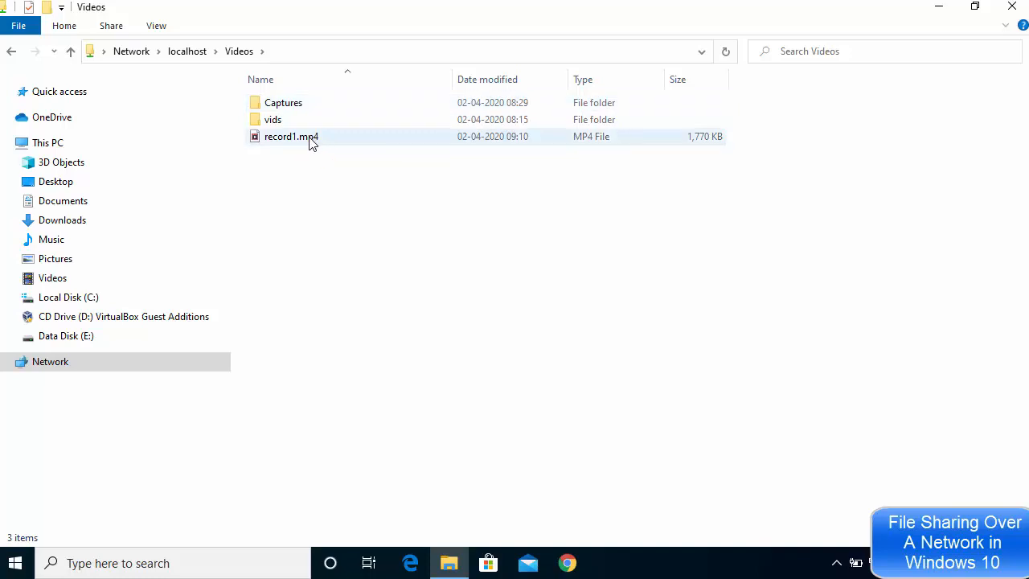
{"action": "left_click", "coordinate": [11, 52]}
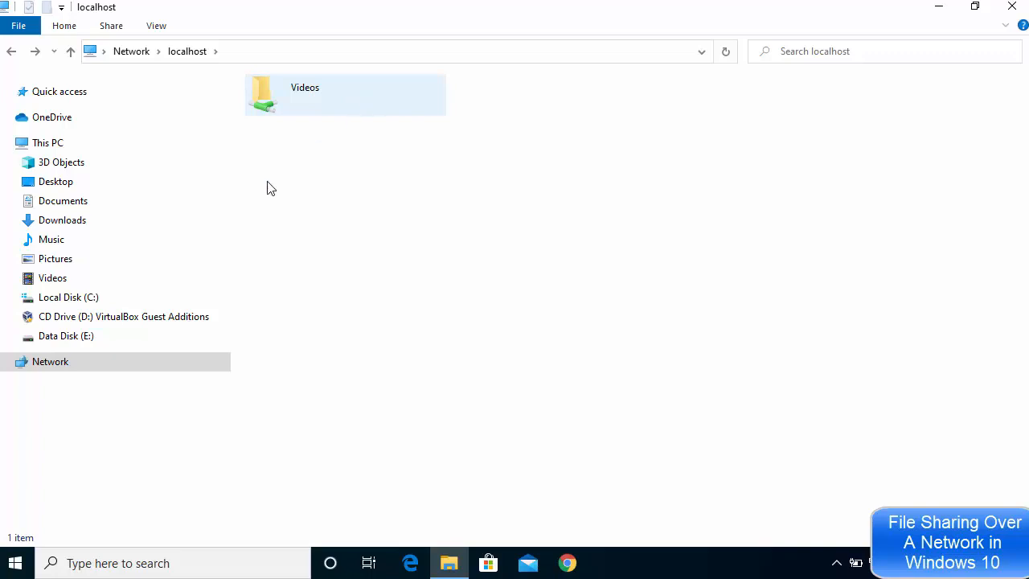
Expand Network and open the computer DESKTOP-J8UM7OS to check its shared folders.
{"action": "left_click", "coordinate": [5, 363]}
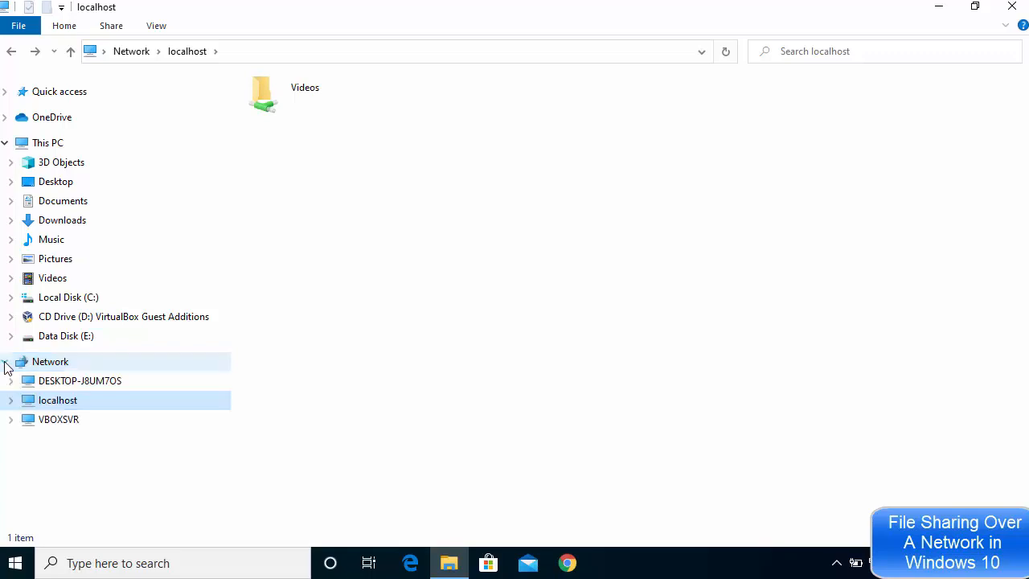
{"action": "left_click", "coordinate": [57, 366]}
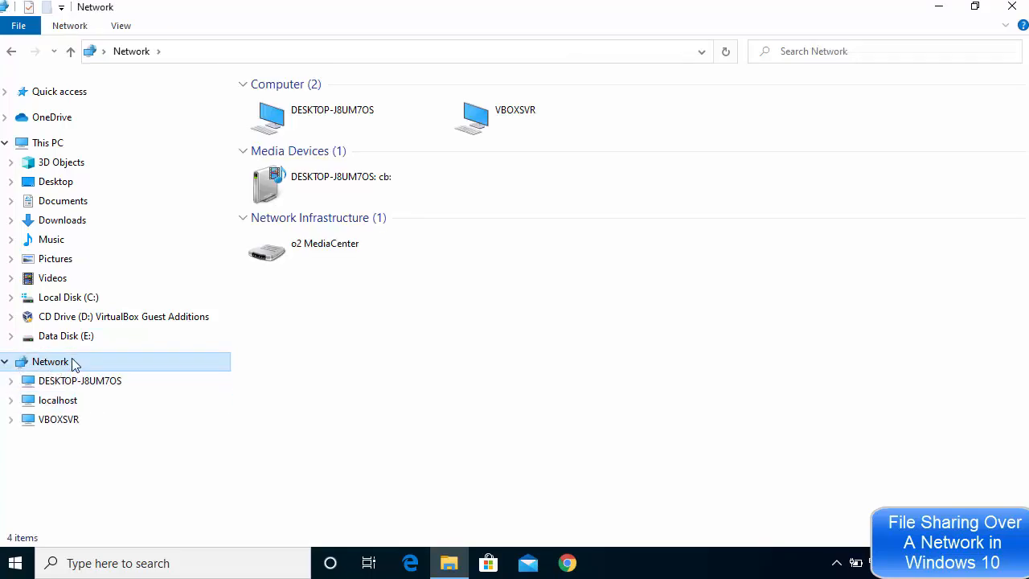
{"action": "double_click", "coordinate": [328, 118]}
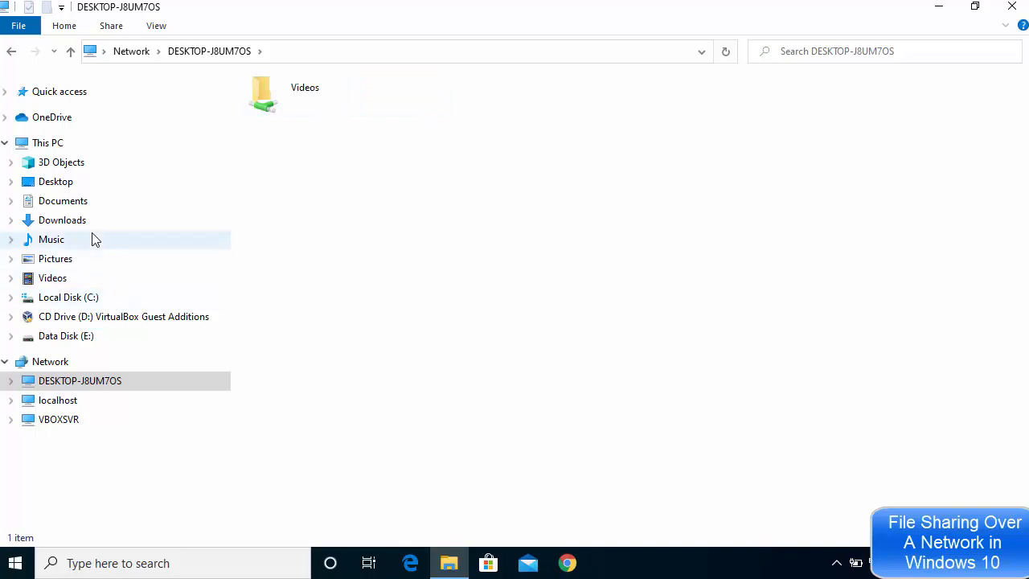
Open Local Disk (C:) from This PC.
{"action": "left_click", "coordinate": [48, 143]}
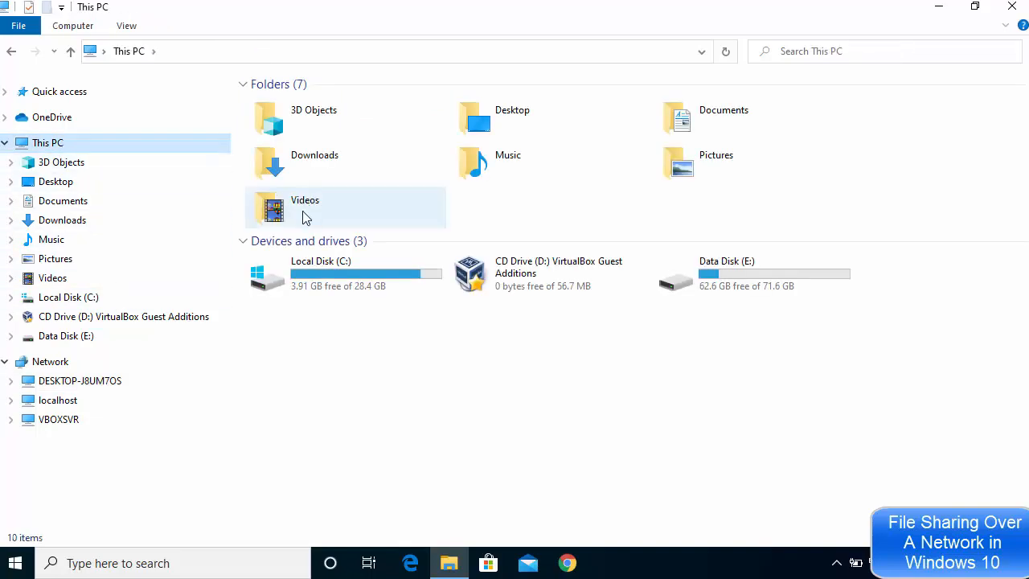
{"action": "double_click", "coordinate": [352, 265]}
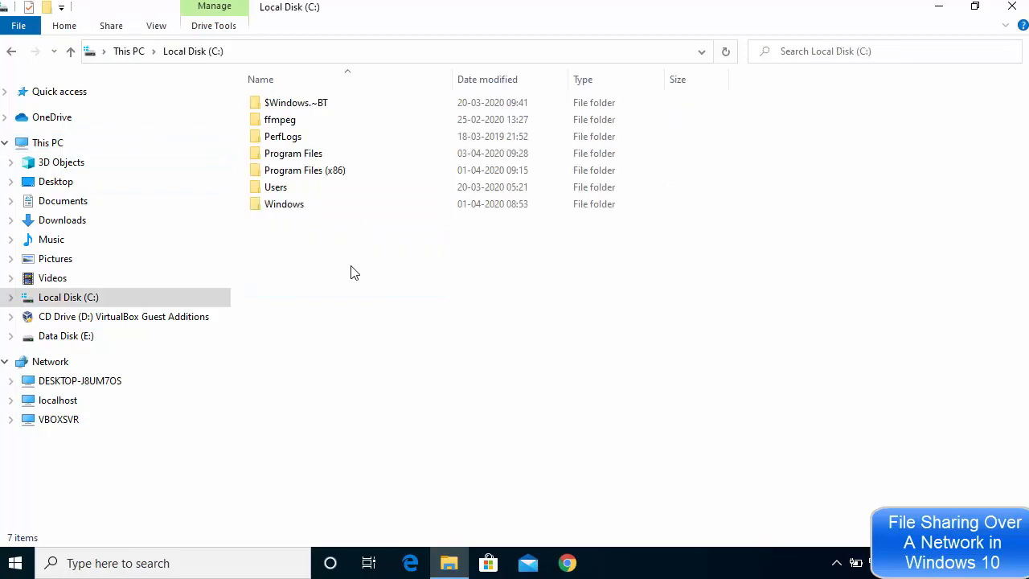
{"action": "right_click", "coordinate": [289, 194]}
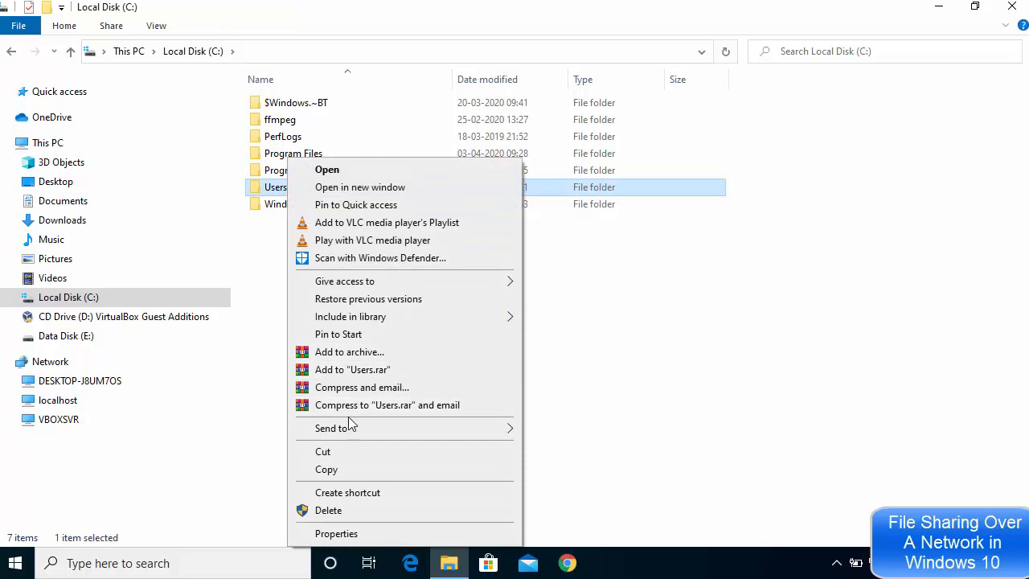
{"action": "mouse_move", "coordinate": [392, 287]}
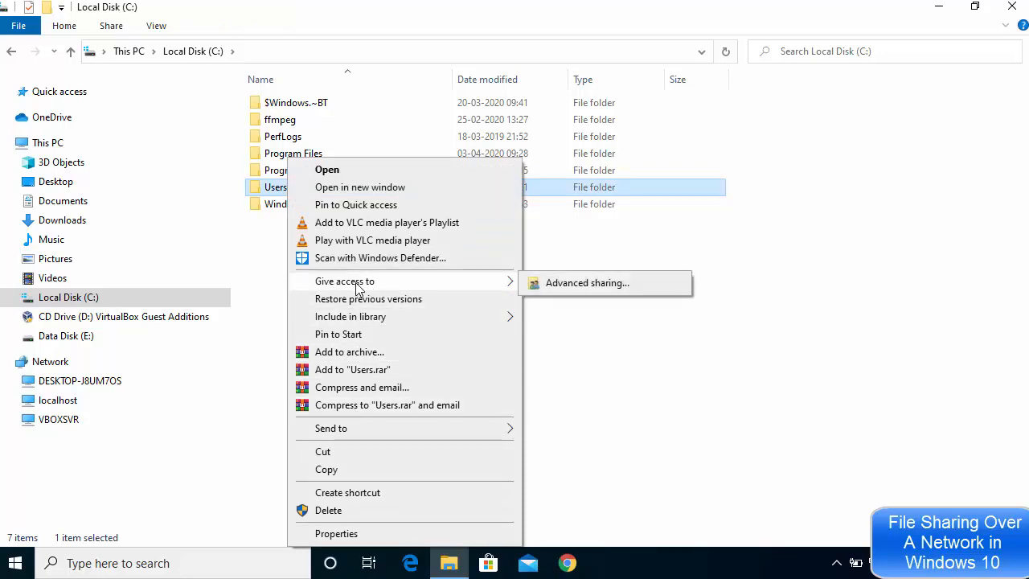
{"action": "left_click", "coordinate": [584, 289]}
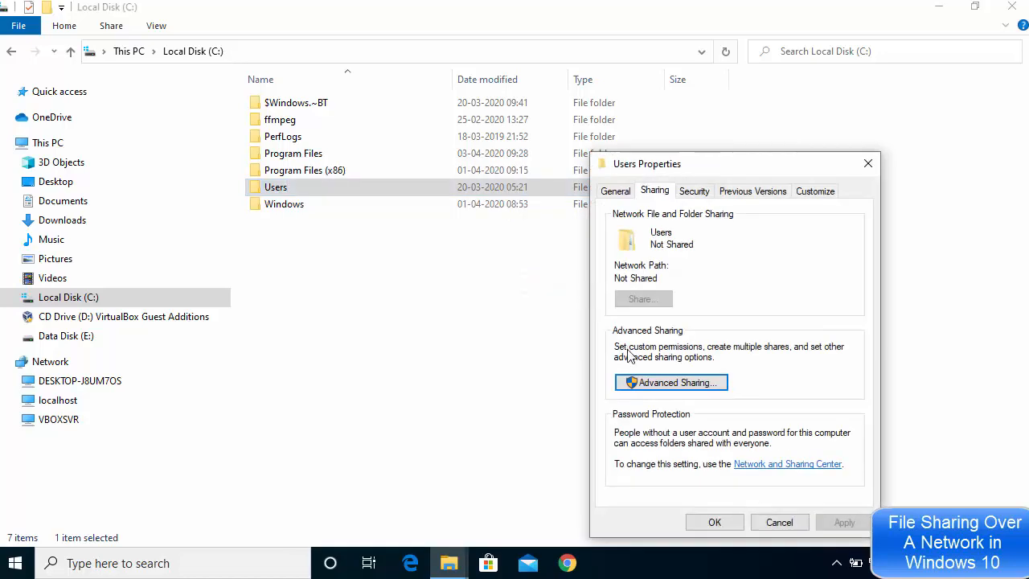
{"action": "left_click", "coordinate": [769, 526]}
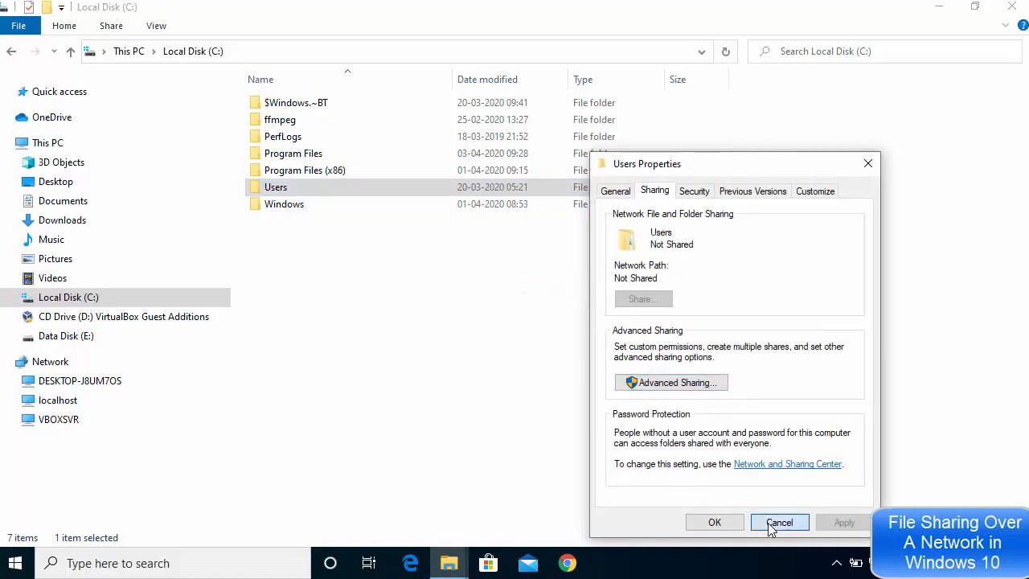
Share the Users folder on drive C: through Advanced Sharing in its properties, apply the change and close the dialogs.
{"action": "right_click", "coordinate": [310, 191]}
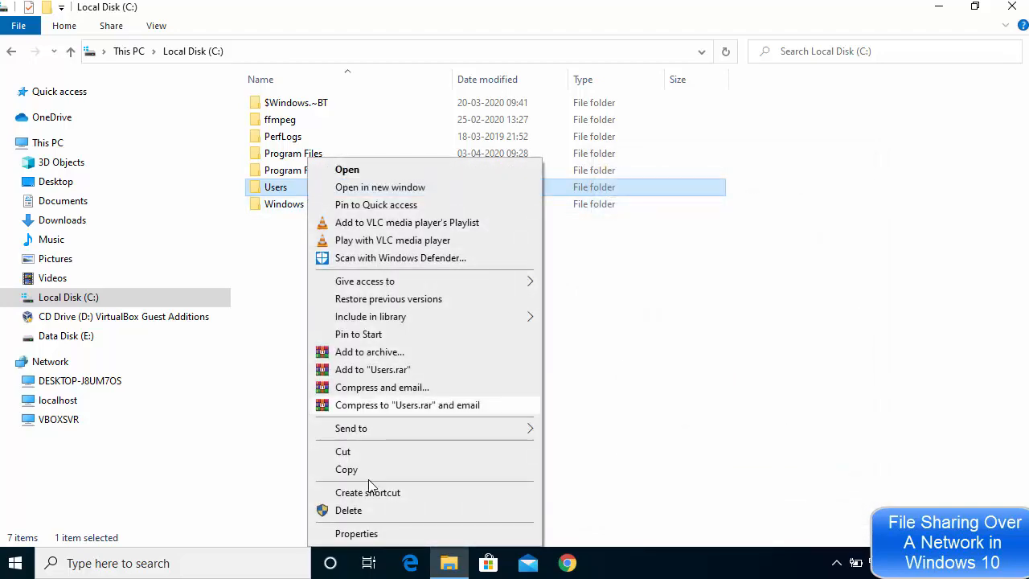
{"action": "left_click", "coordinate": [369, 535]}
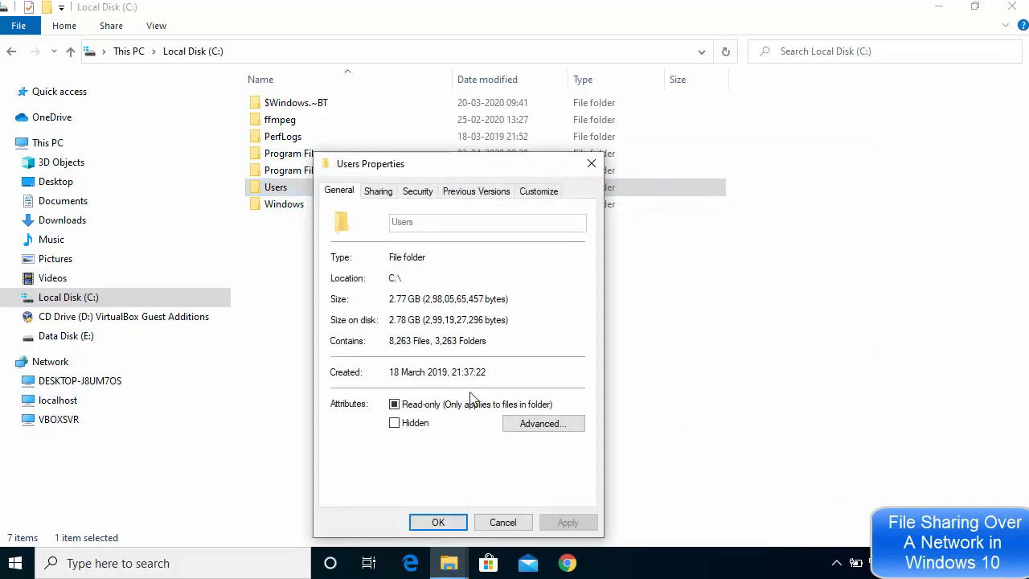
{"action": "left_click", "coordinate": [389, 196]}
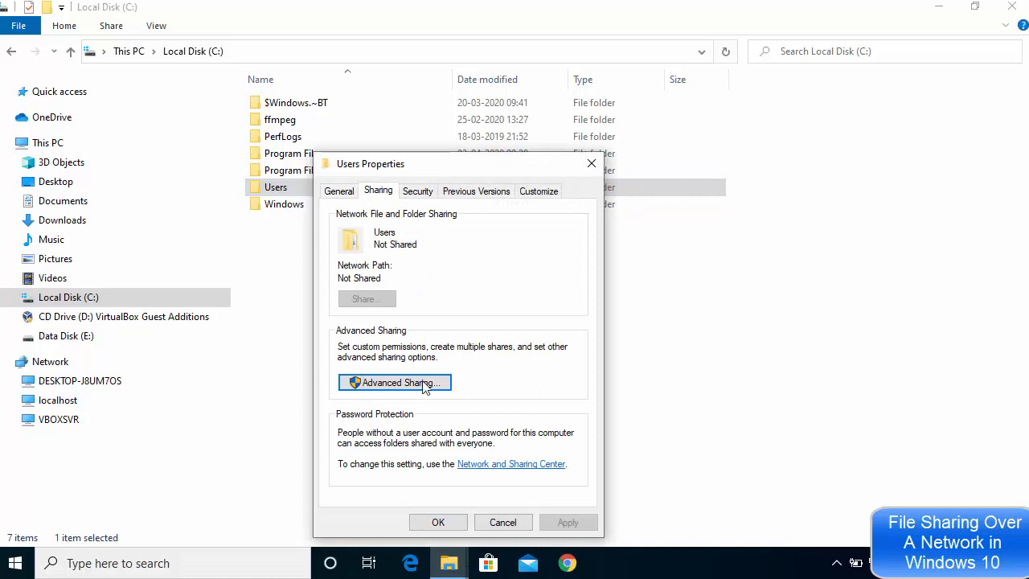
{"action": "left_click", "coordinate": [393, 384]}
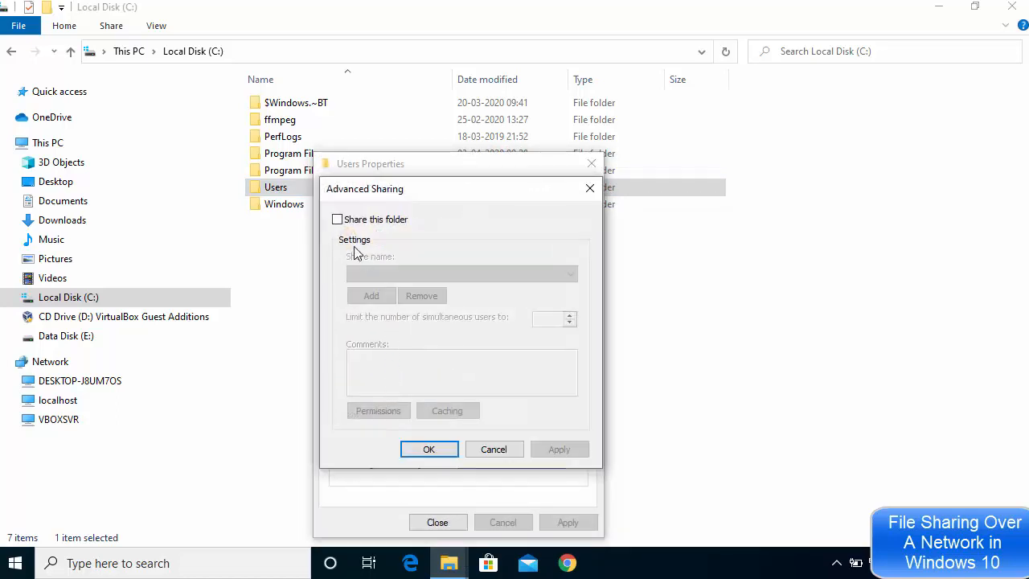
{"action": "left_click", "coordinate": [337, 222]}
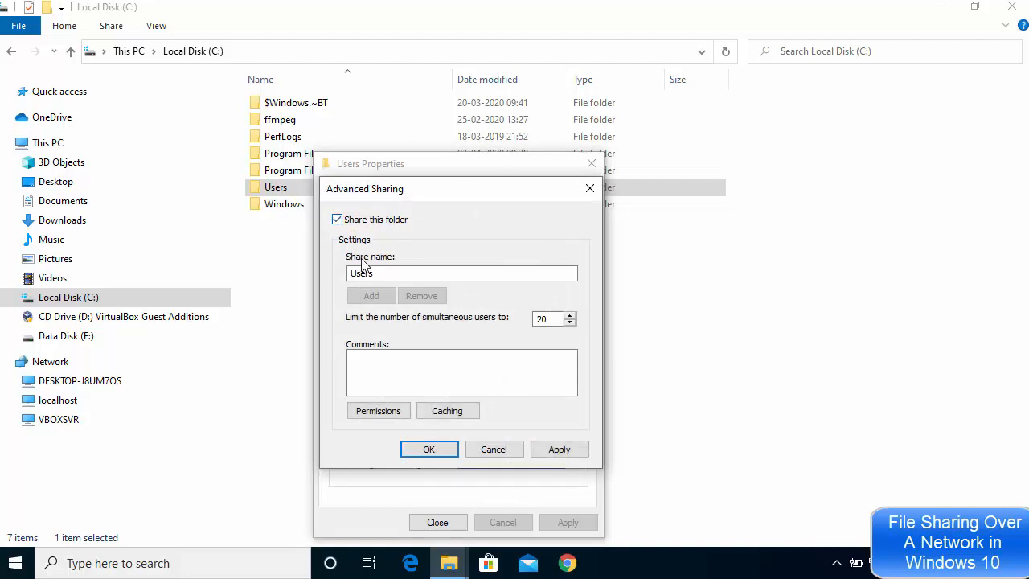
{"action": "left_click", "coordinate": [563, 450]}
{"action": "left_click", "coordinate": [438, 451]}
{"action": "left_click", "coordinate": [448, 522]}
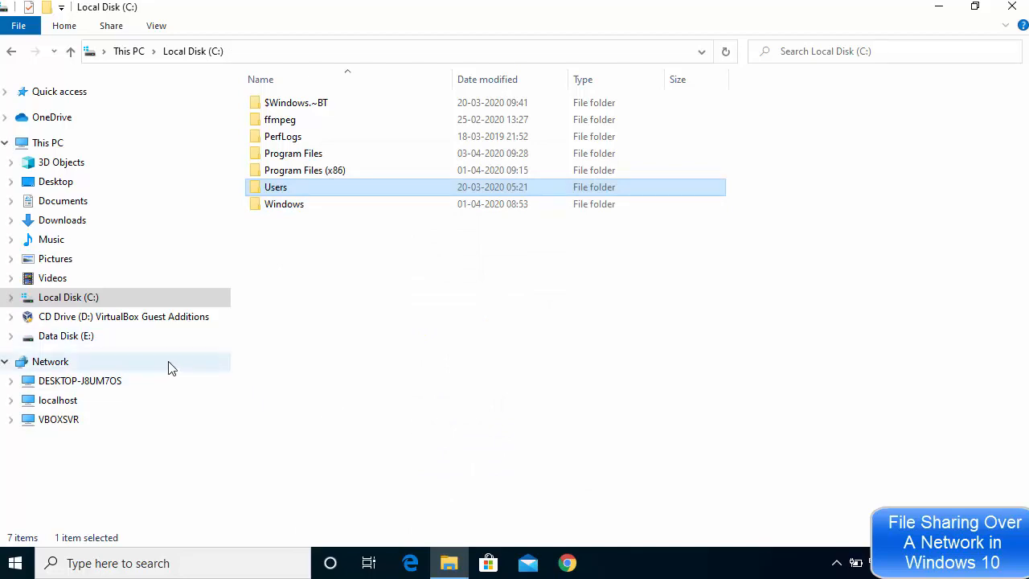
Open localhost under Network to check the shared folders and show its full network path.
{"action": "left_click", "coordinate": [101, 400]}
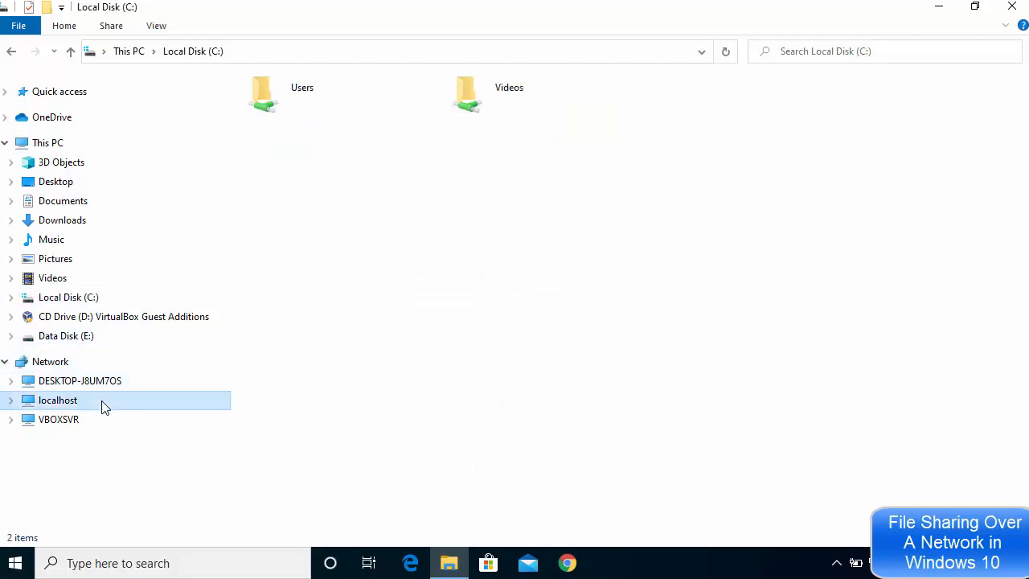
{"action": "left_click", "coordinate": [228, 54]}
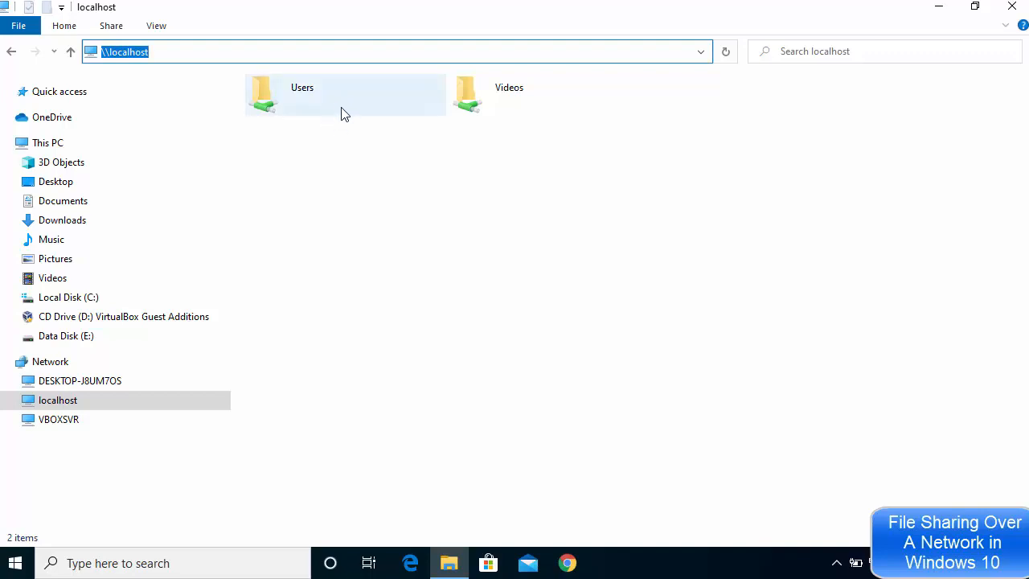
{"action": "left_click", "coordinate": [426, 260]}
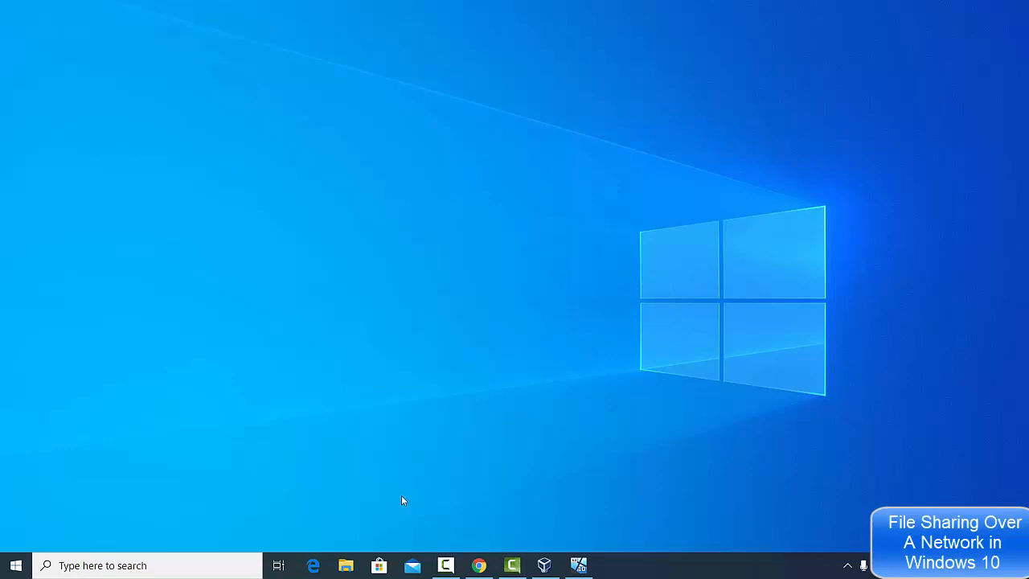
On the other computer, open File Explorer, collapse the Network tree and view the devices on the network.
{"action": "left_click", "coordinate": [346, 565]}
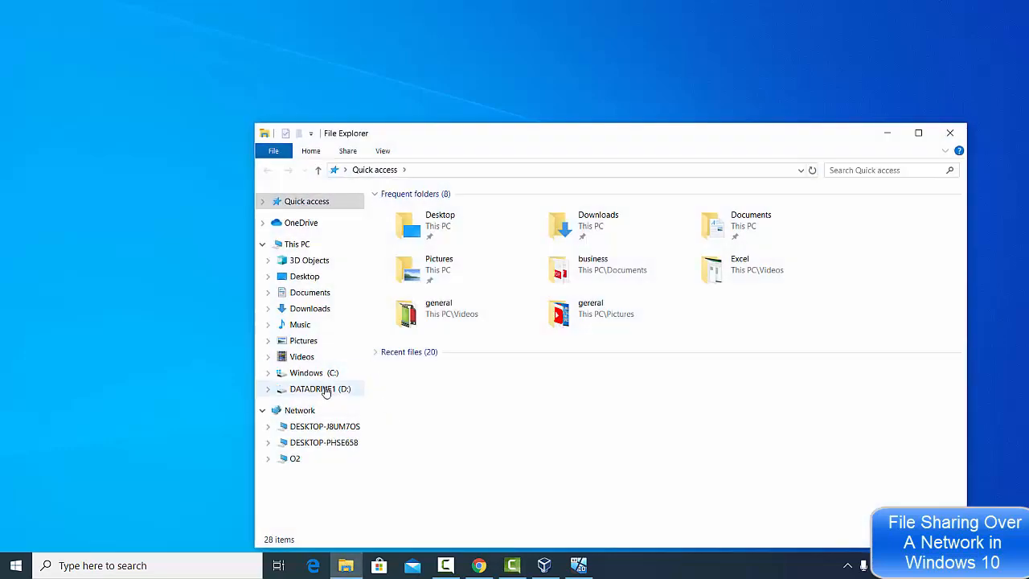
{"action": "left_click", "coordinate": [265, 412]}
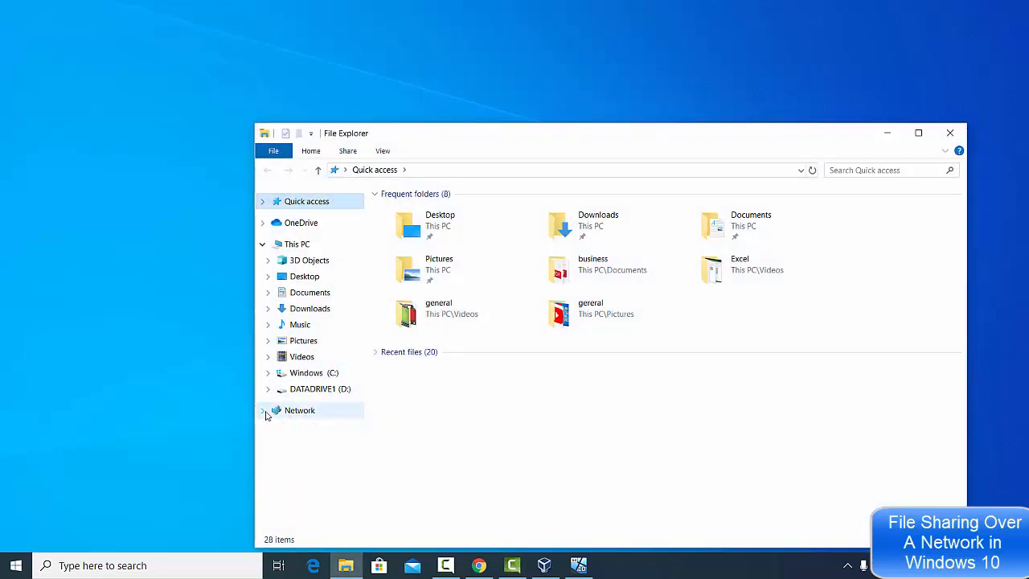
{"action": "left_click", "coordinate": [309, 414]}
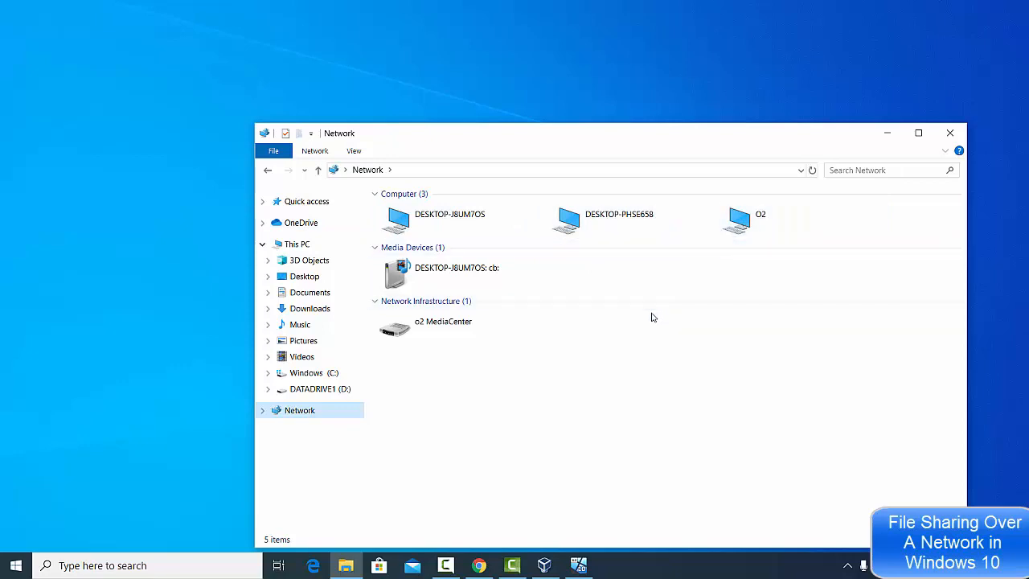
Open the shared Videos folder on DESKTOP-J8UM7OS, play record1.mp4 to test access, and close the player.
{"action": "left_click", "coordinate": [660, 367]}
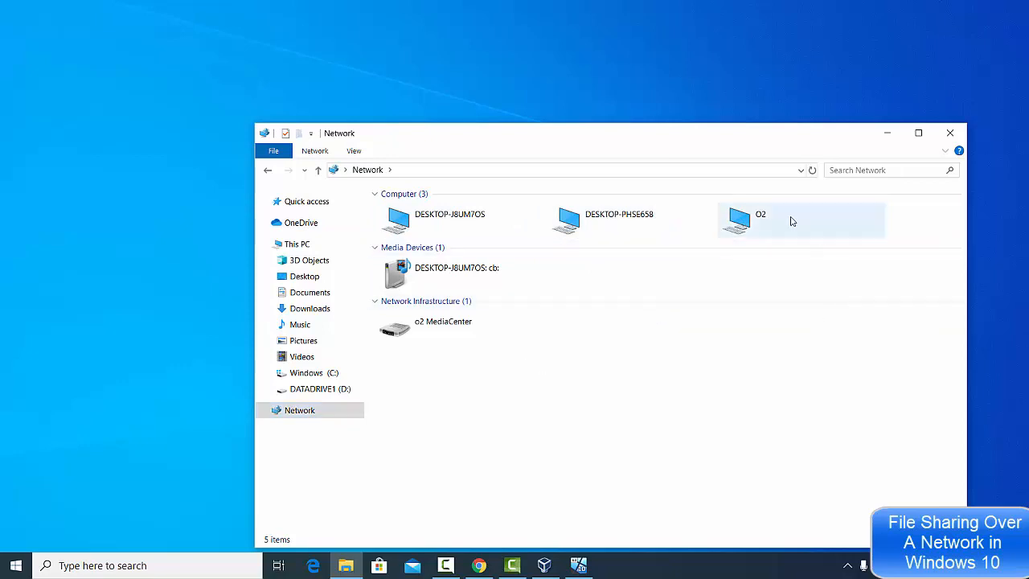
{"action": "double_click", "coordinate": [447, 223]}
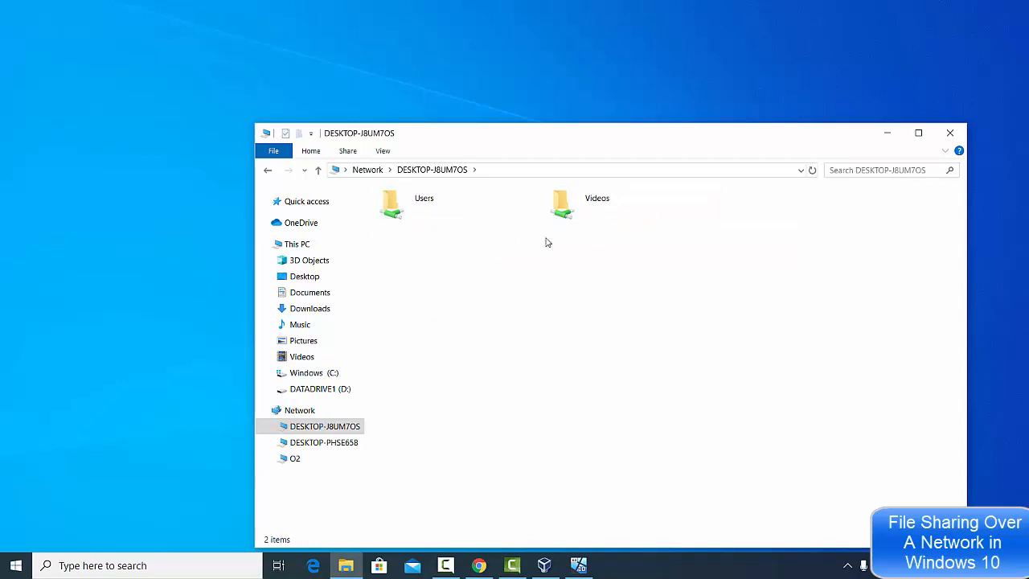
{"action": "double_click", "coordinate": [599, 207]}
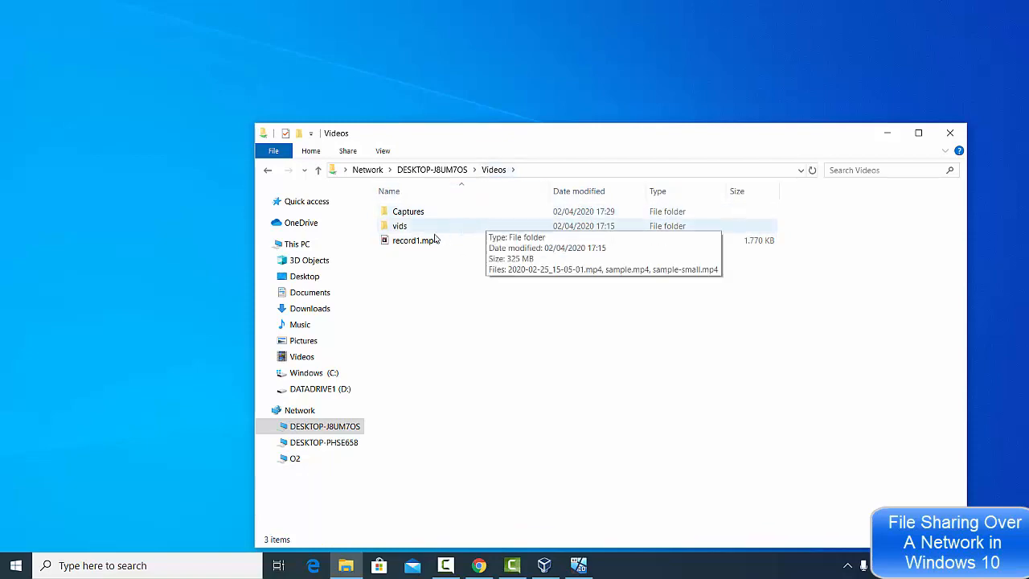
{"action": "double_click", "coordinate": [423, 240]}
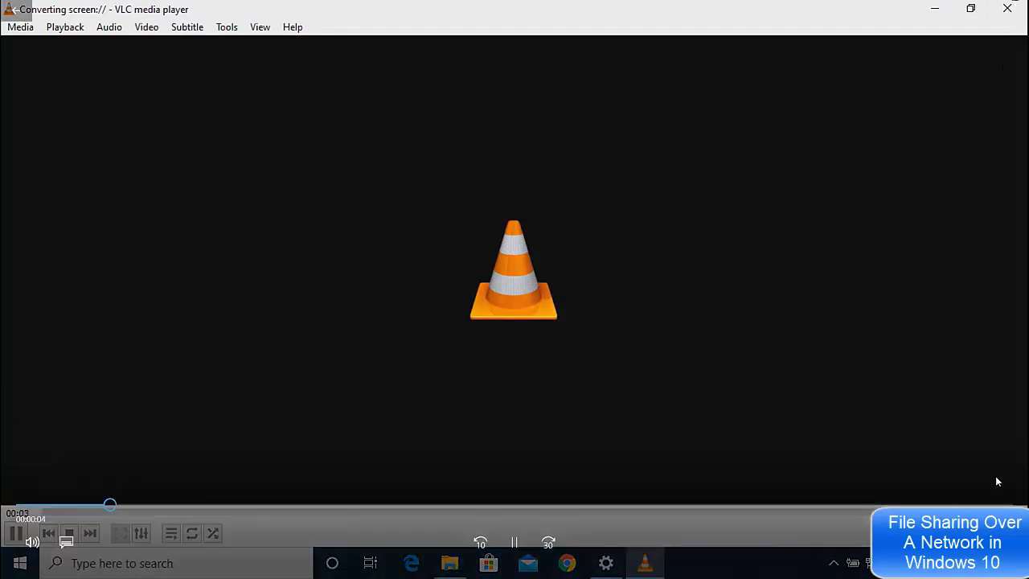
{"action": "left_click", "coordinate": [1014, 7]}
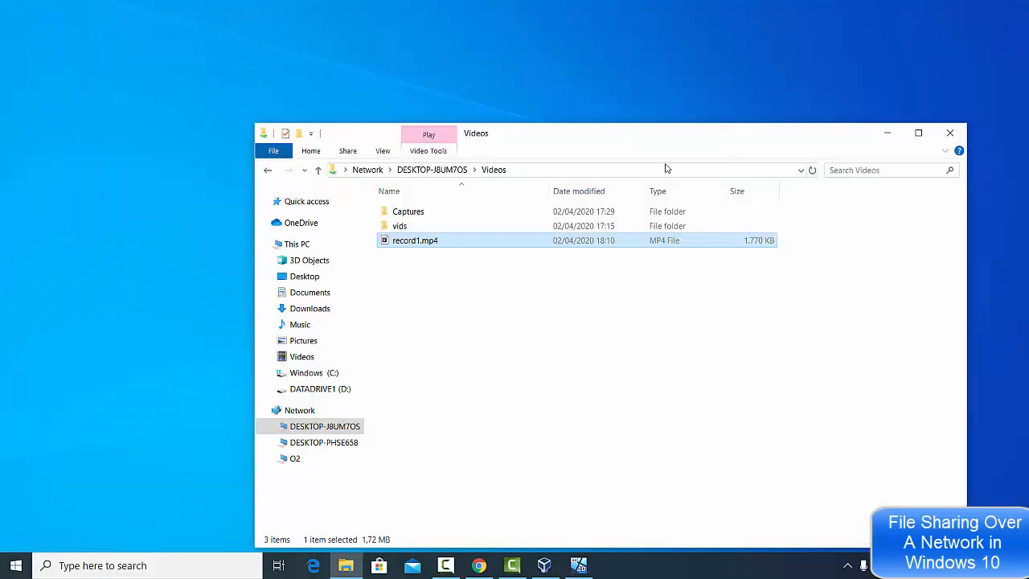
Open the shared Users folder on DESKTOP-J8UM7OS to check its contents, and return to the Network overview.
{"action": "left_click", "coordinate": [426, 171]}
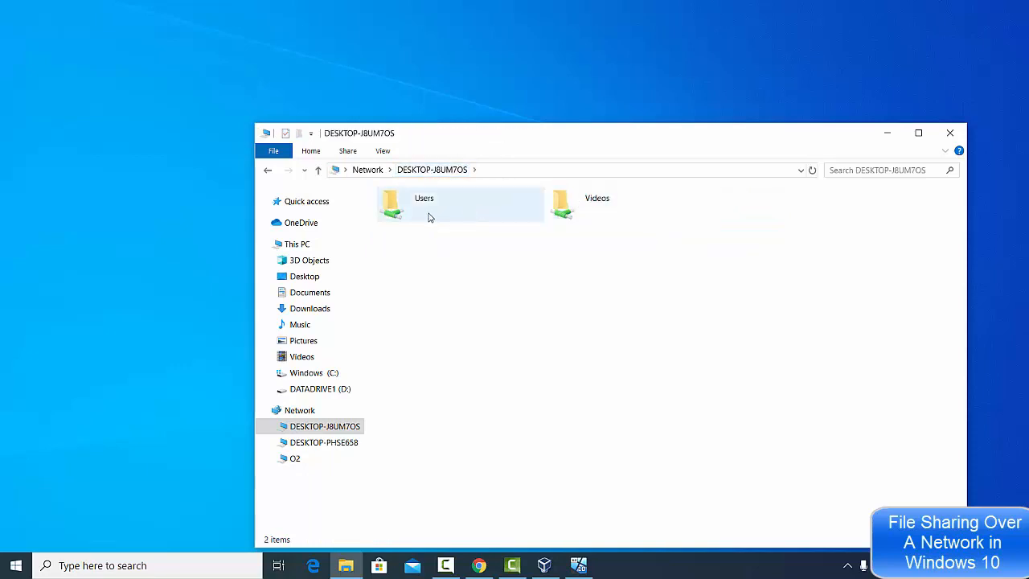
{"action": "double_click", "coordinate": [430, 210]}
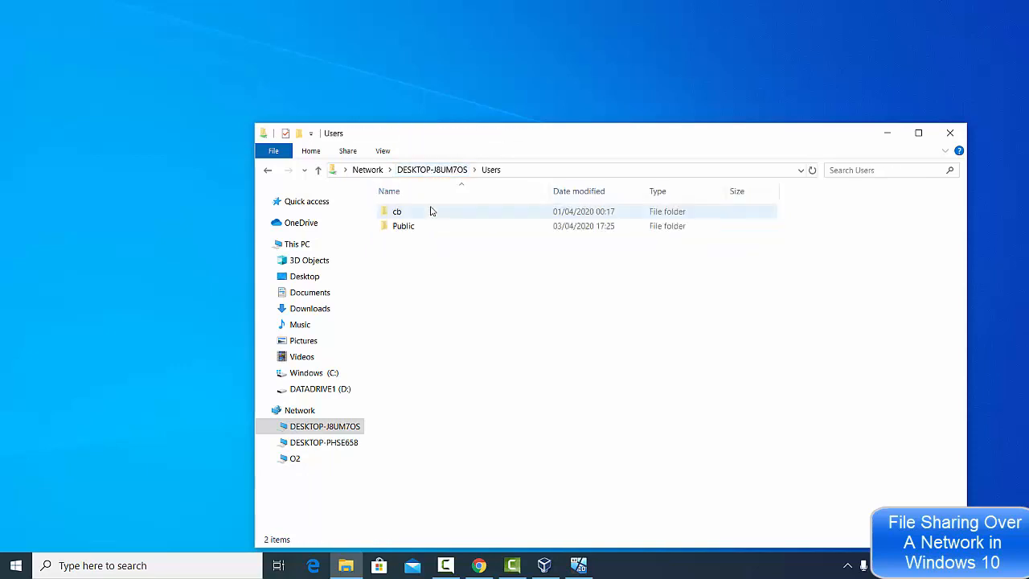
{"action": "left_click", "coordinate": [455, 171]}
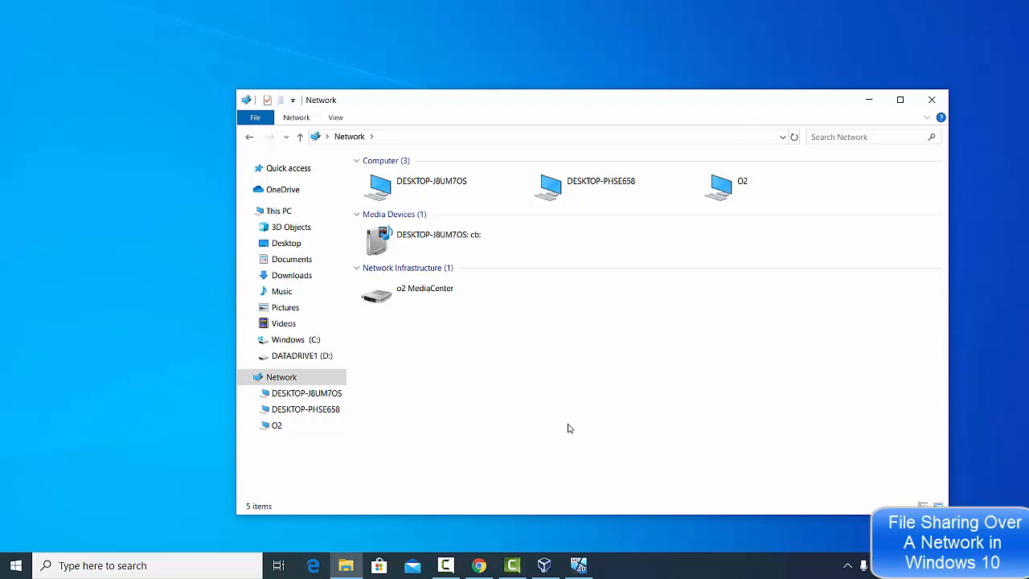
{"action": "left_click", "coordinate": [693, 570]}
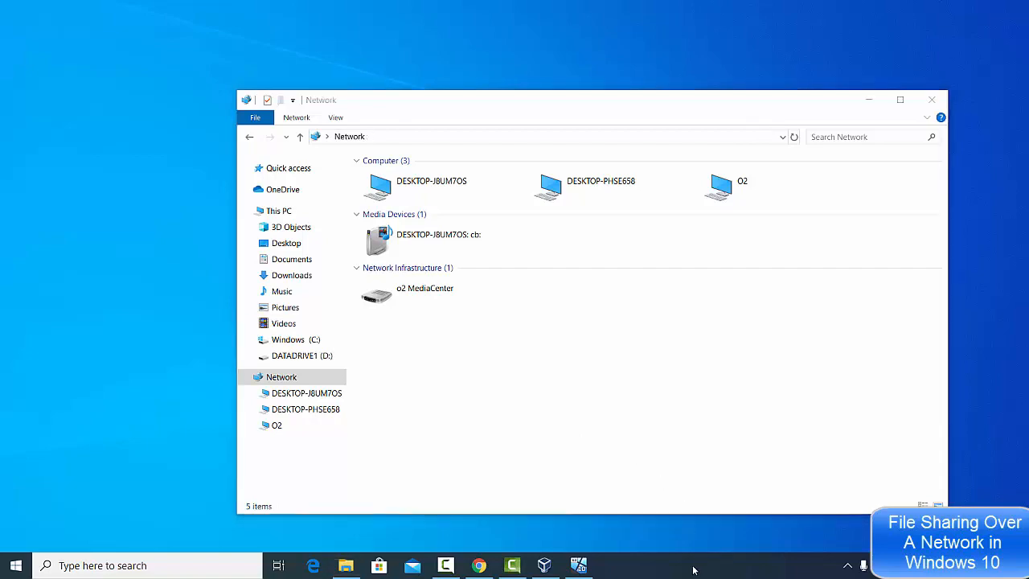